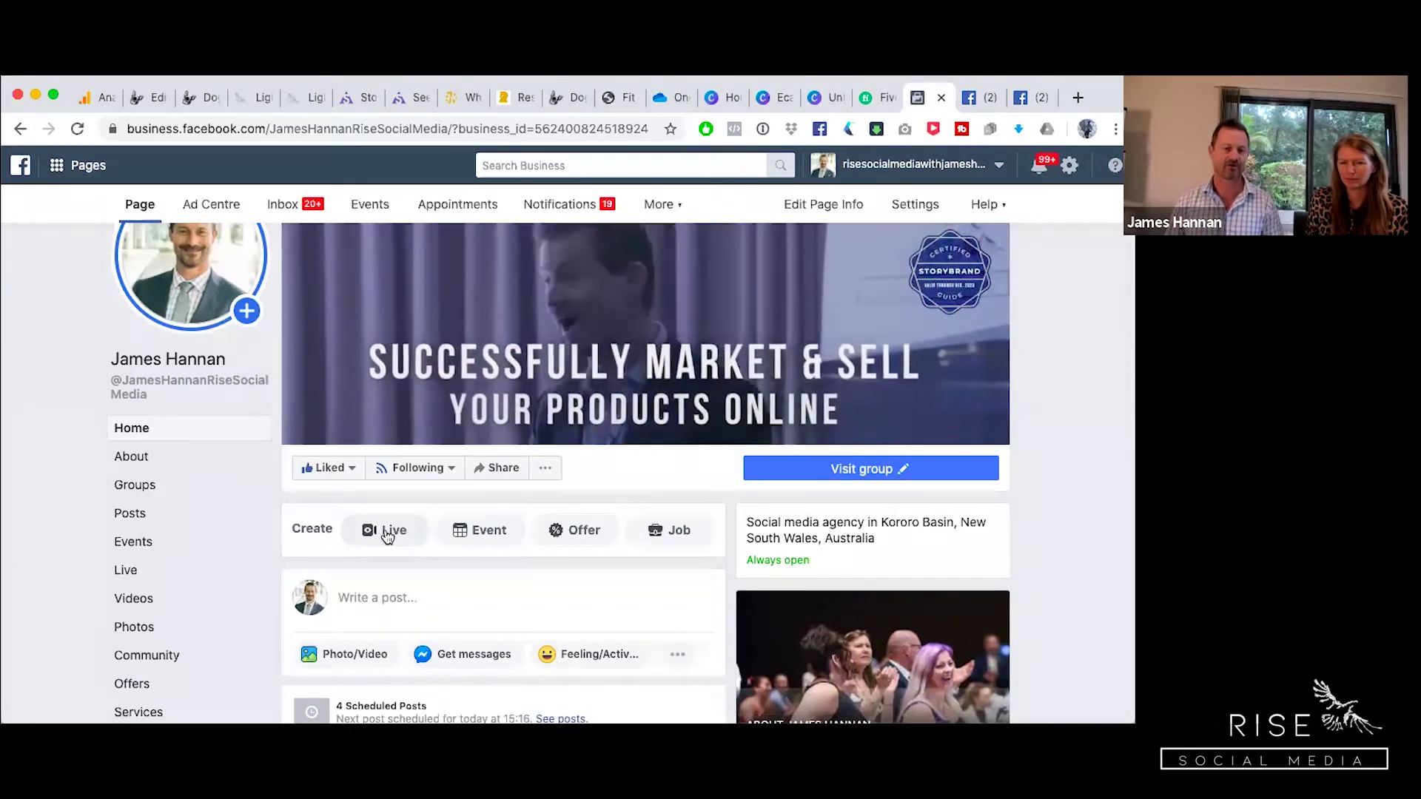
Step: Start creating a live video from the business Page and bring up the Schedule a live video form
click(386, 533)
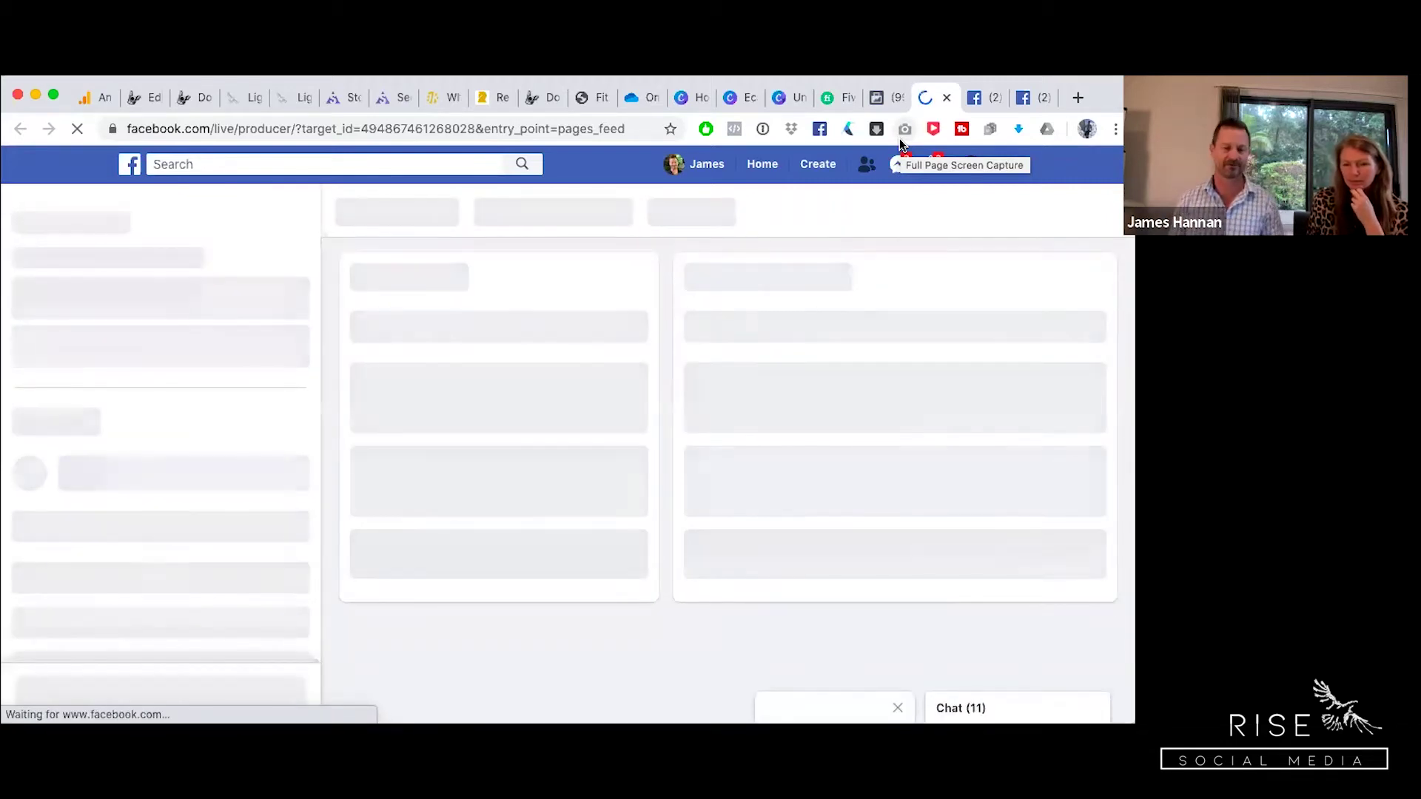
click(948, 98)
click(929, 104)
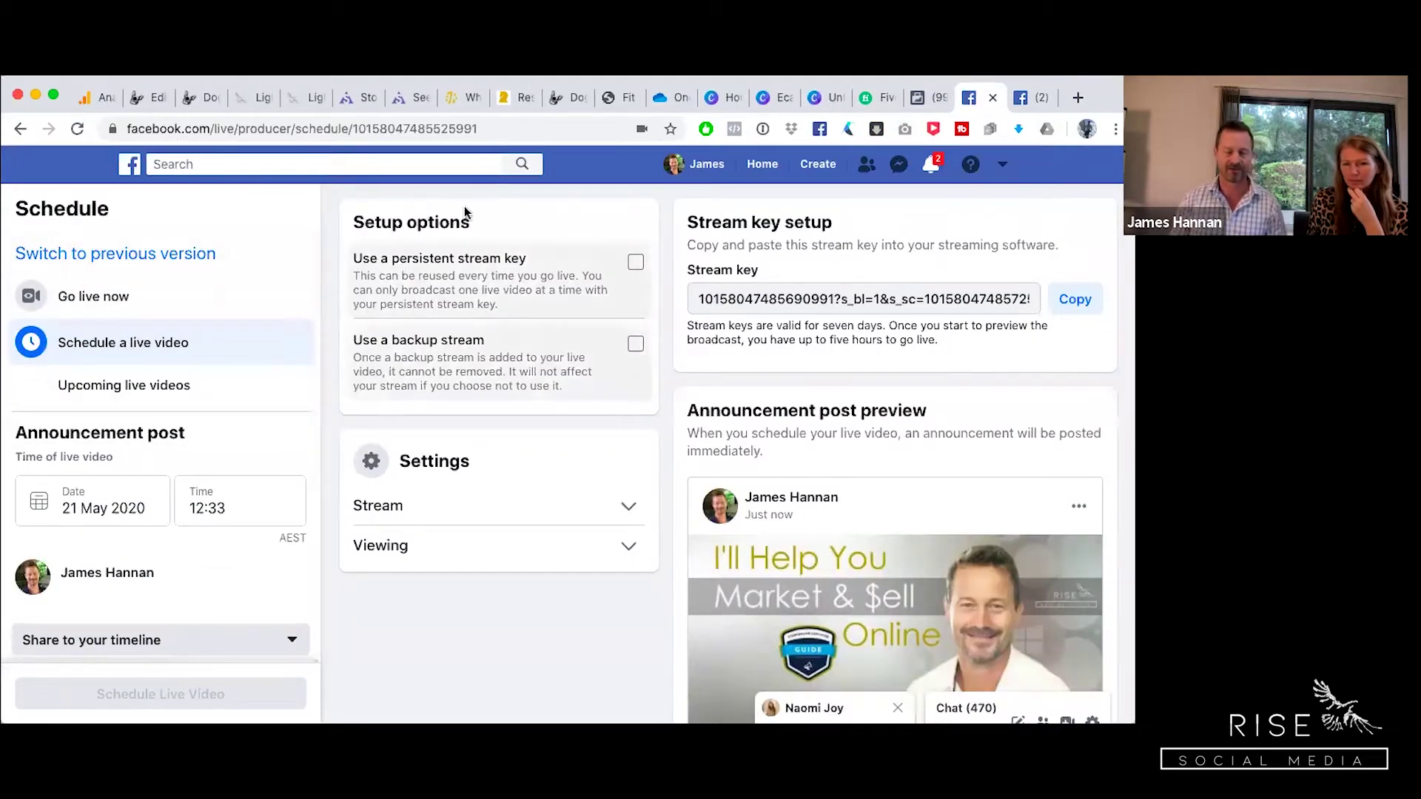
Step: Set the live video's date to 22 May 2020 and its time to 12:00 in the announcement post
scroll(195, 579, down, 3)
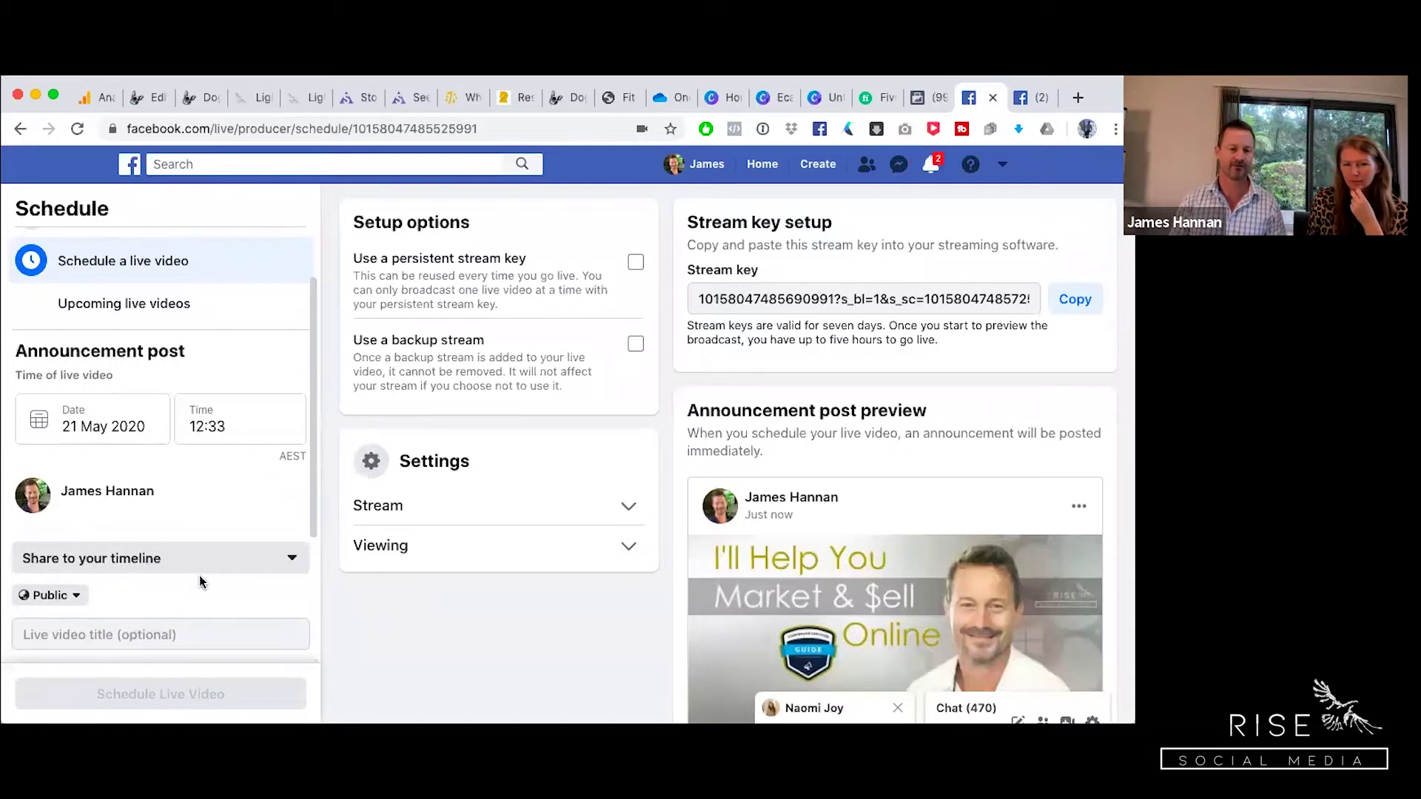
scroll(197, 583, up, 3)
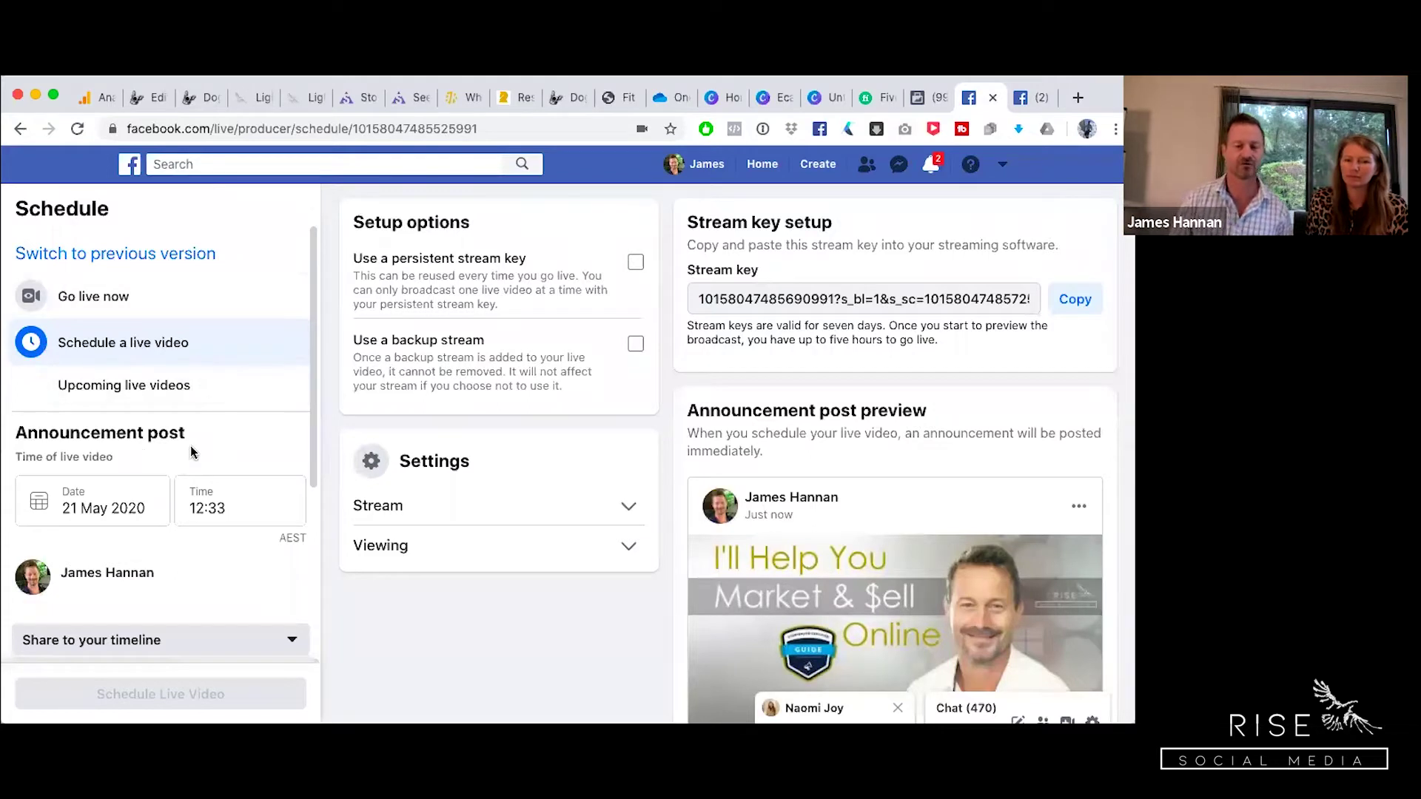
scroll(190, 446, down, 1)
scroll(190, 445, down, 1)
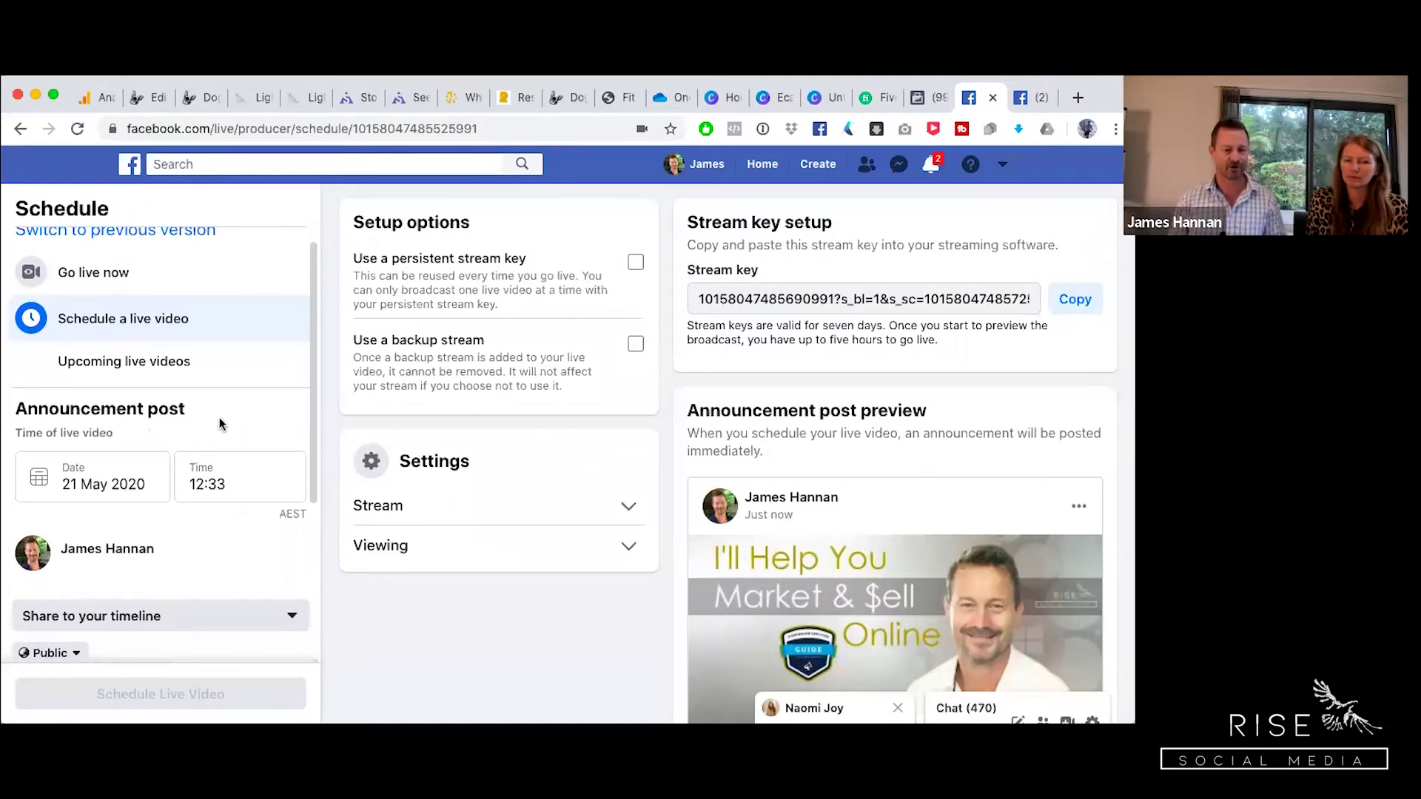
click(39, 480)
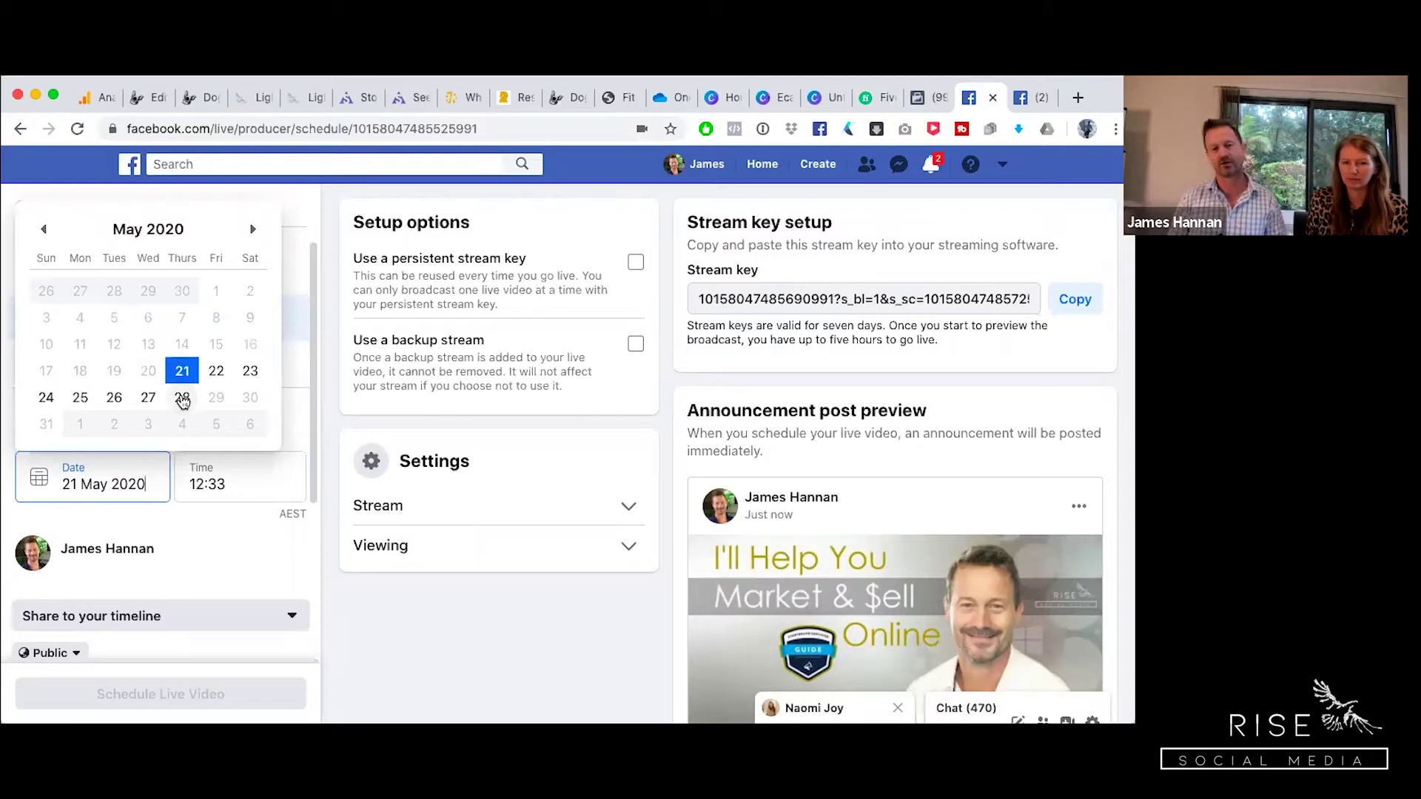
click(215, 371)
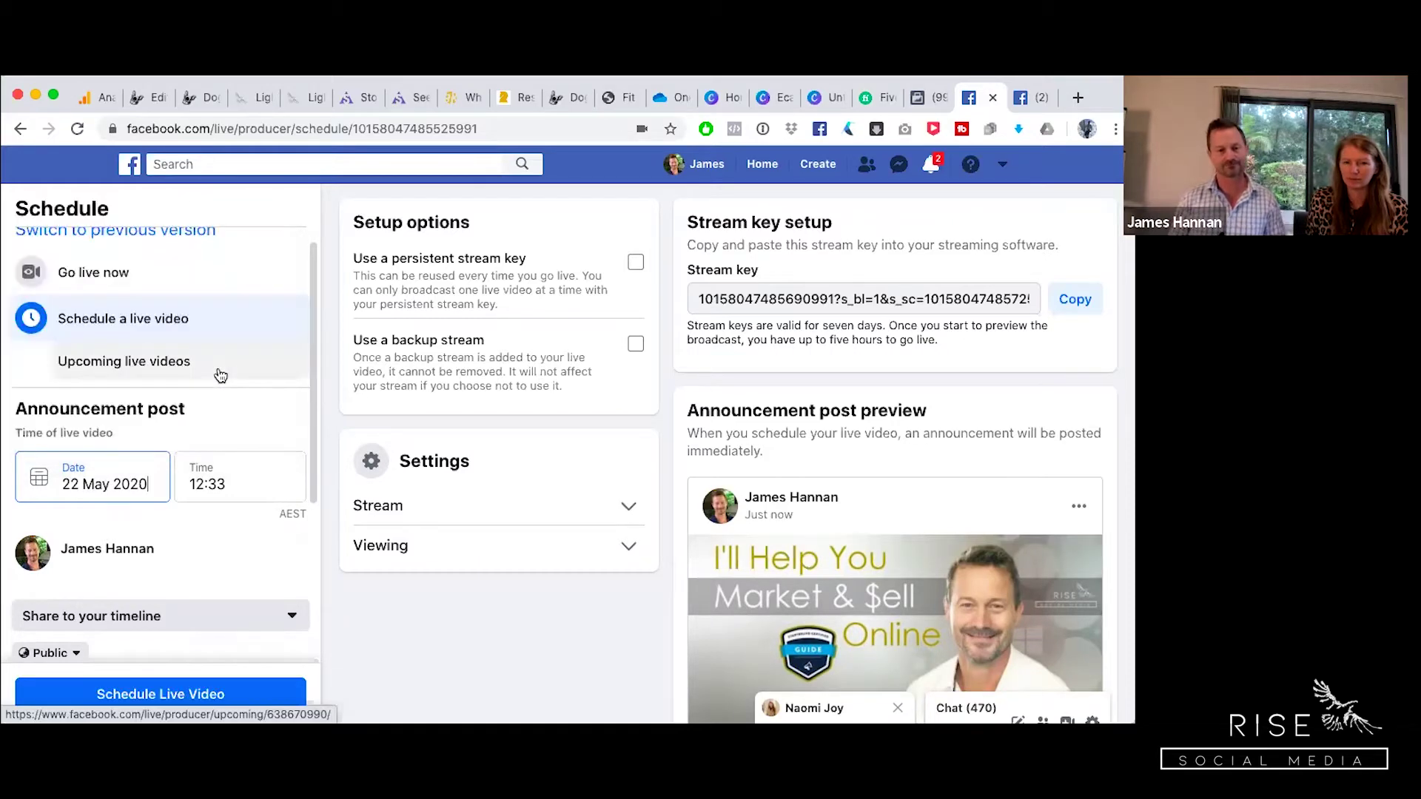
click(194, 485)
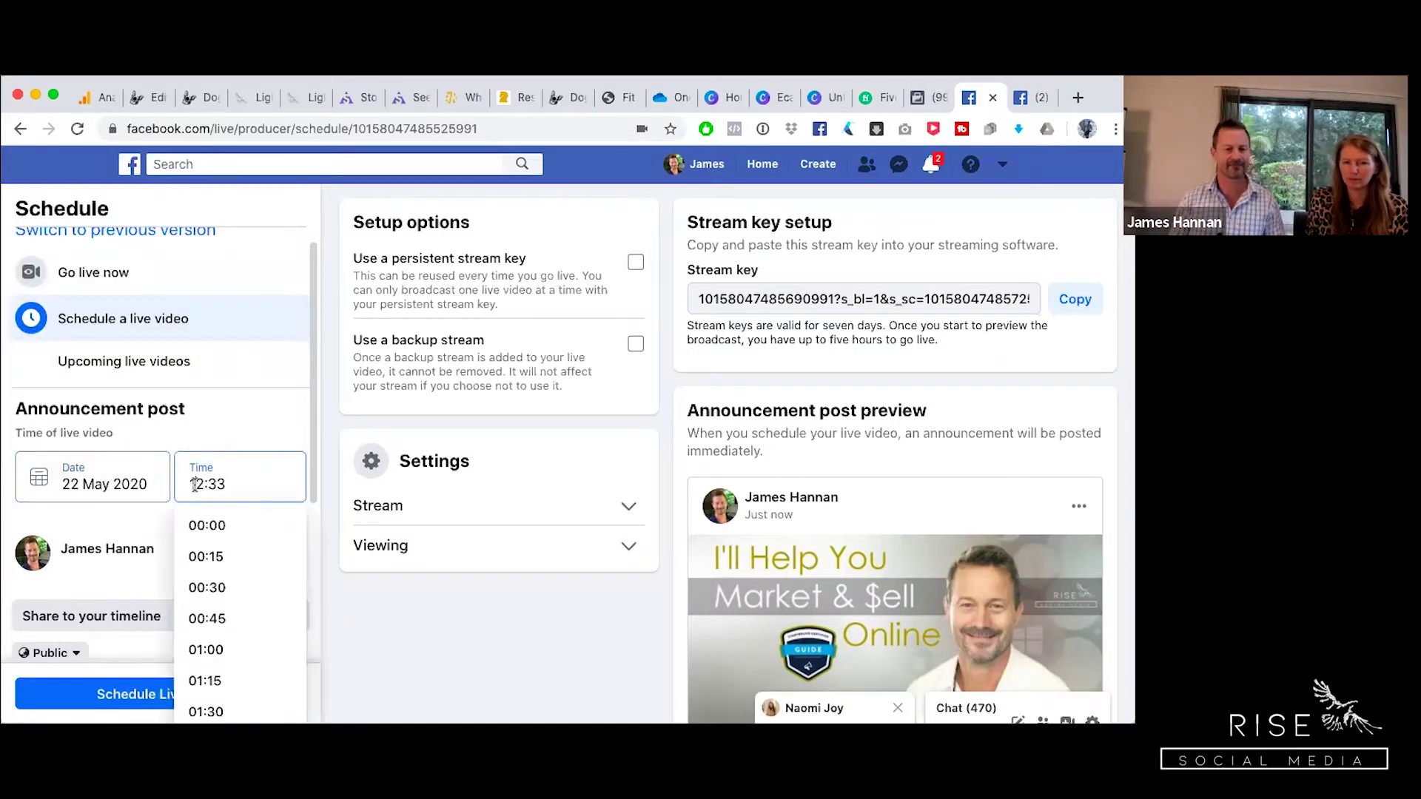
text(120)
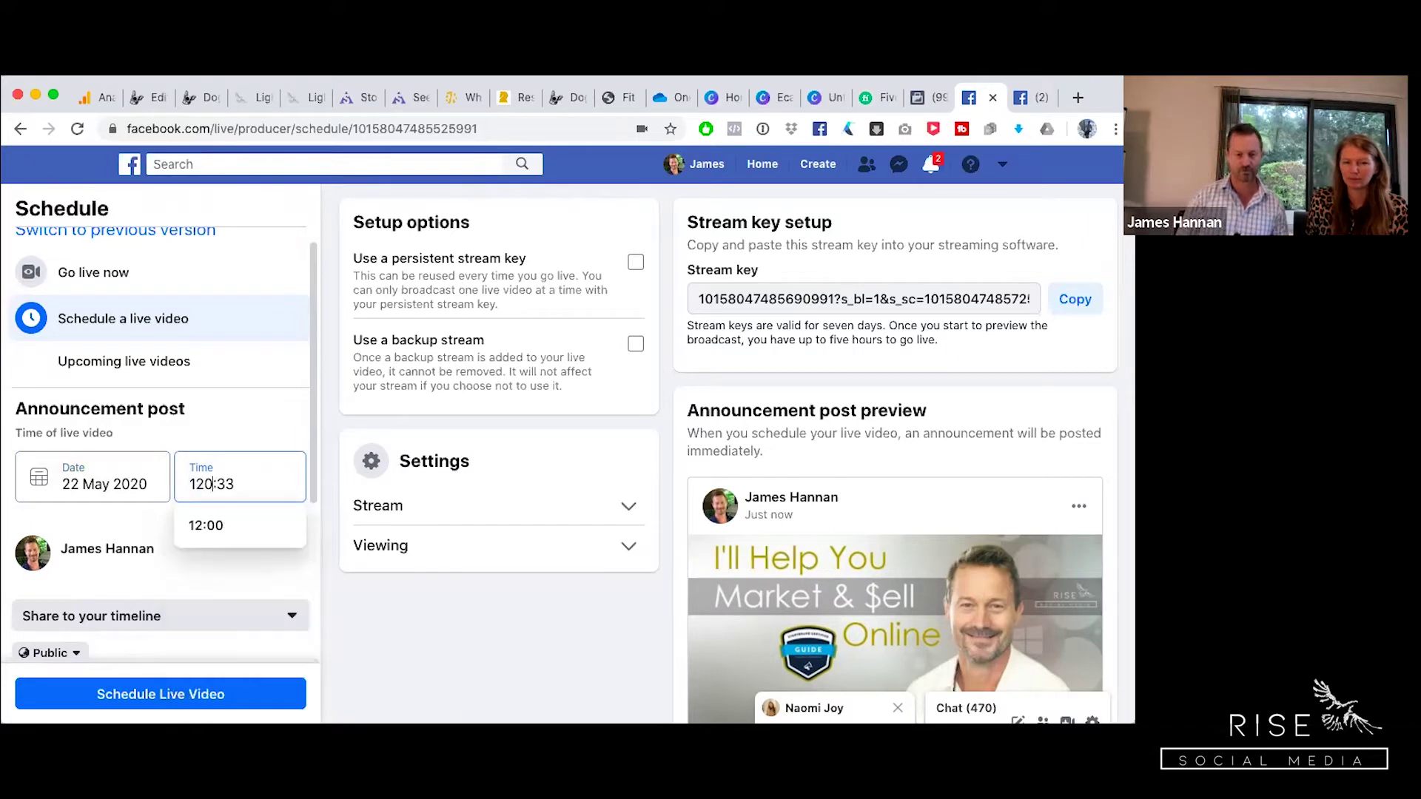
key(BackSpace)
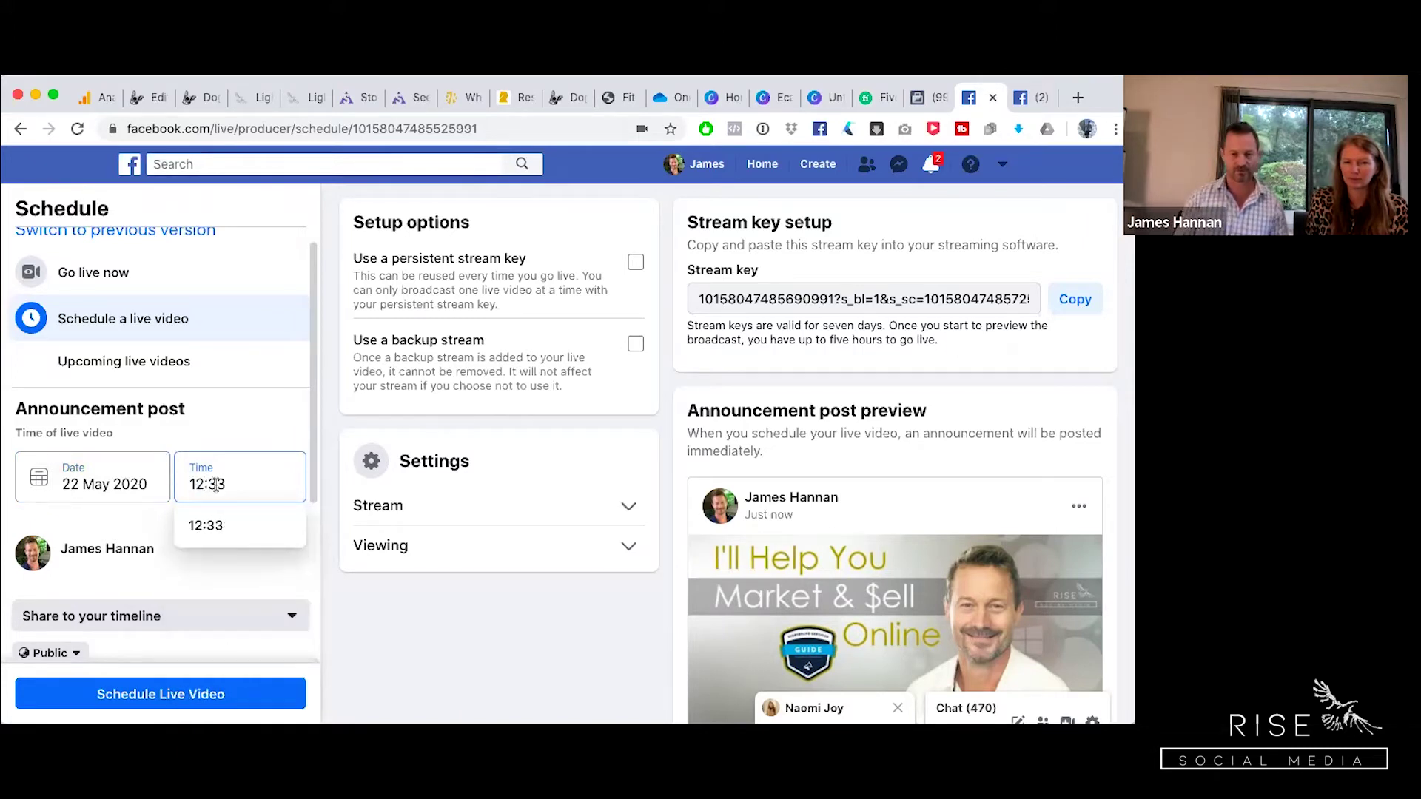
text(00)
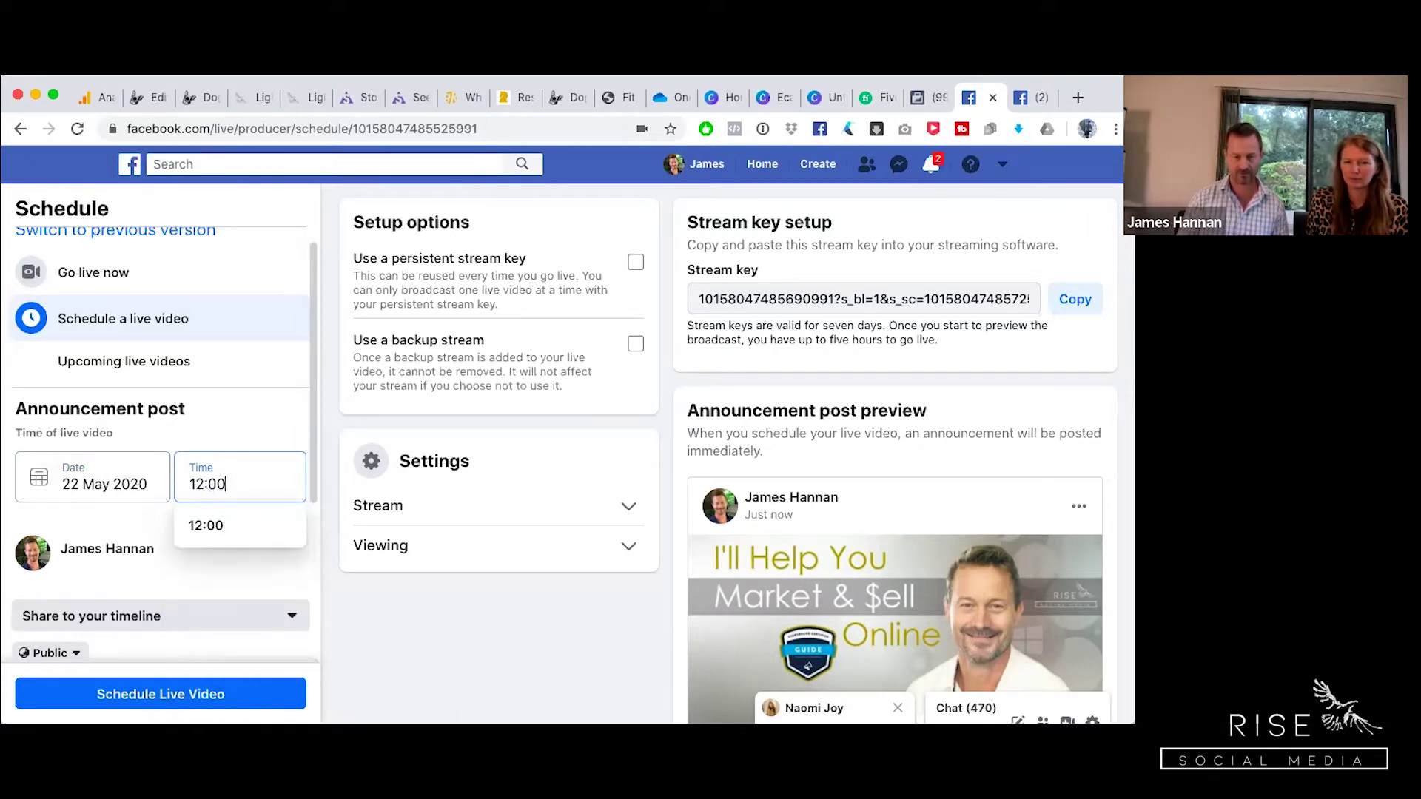
click(185, 525)
Step: Change where the live video is shared from the timeline to a Page you manage
scroll(189, 542, down, 3)
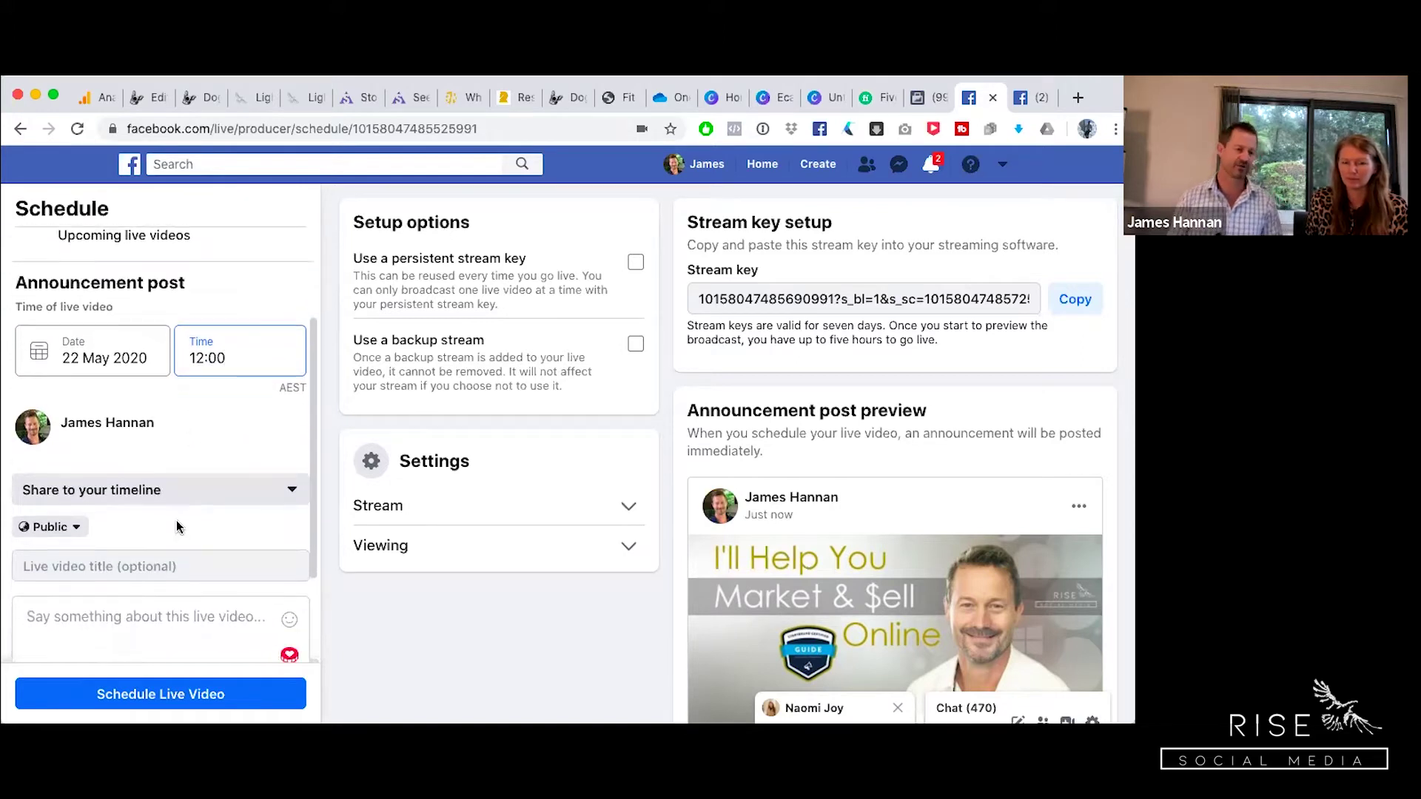
click(291, 477)
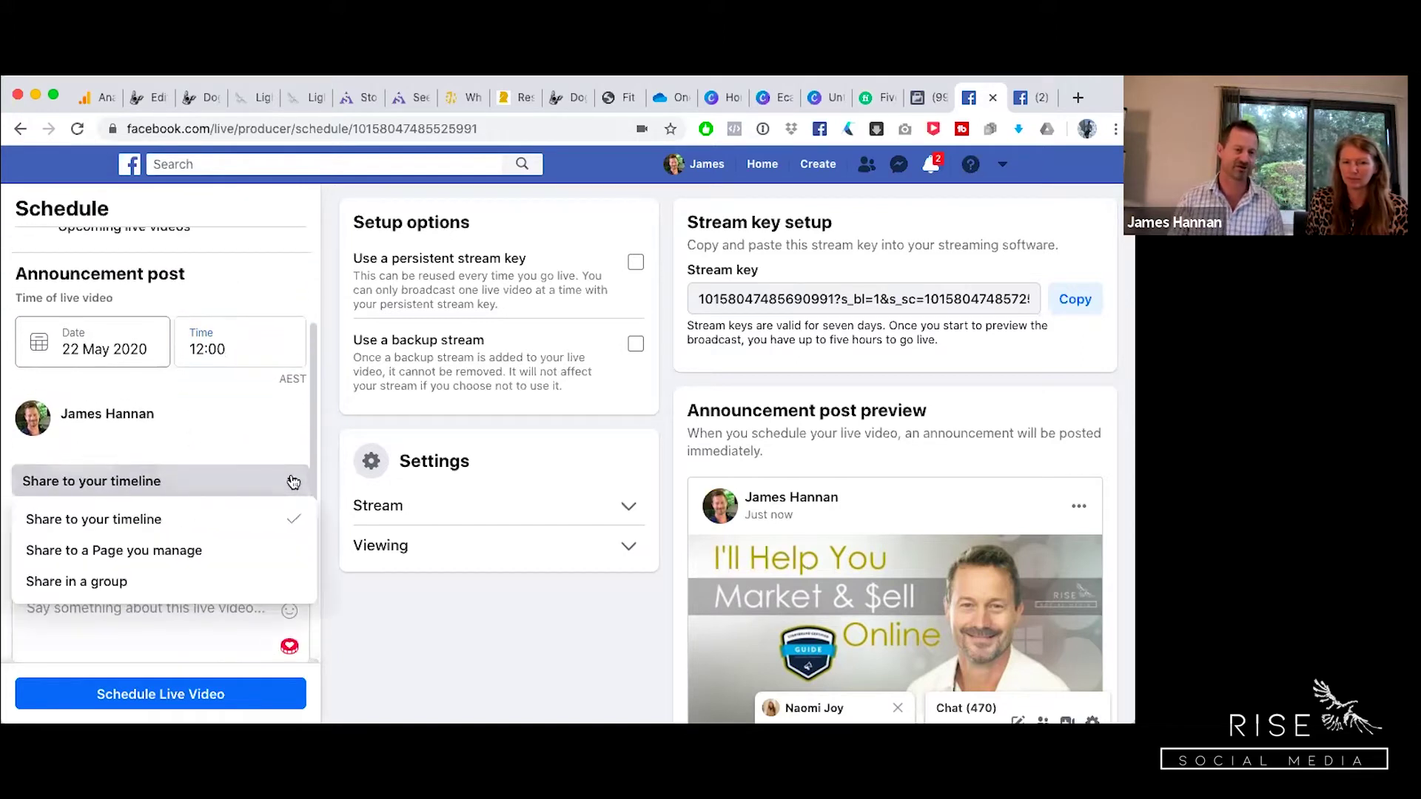
click(93, 552)
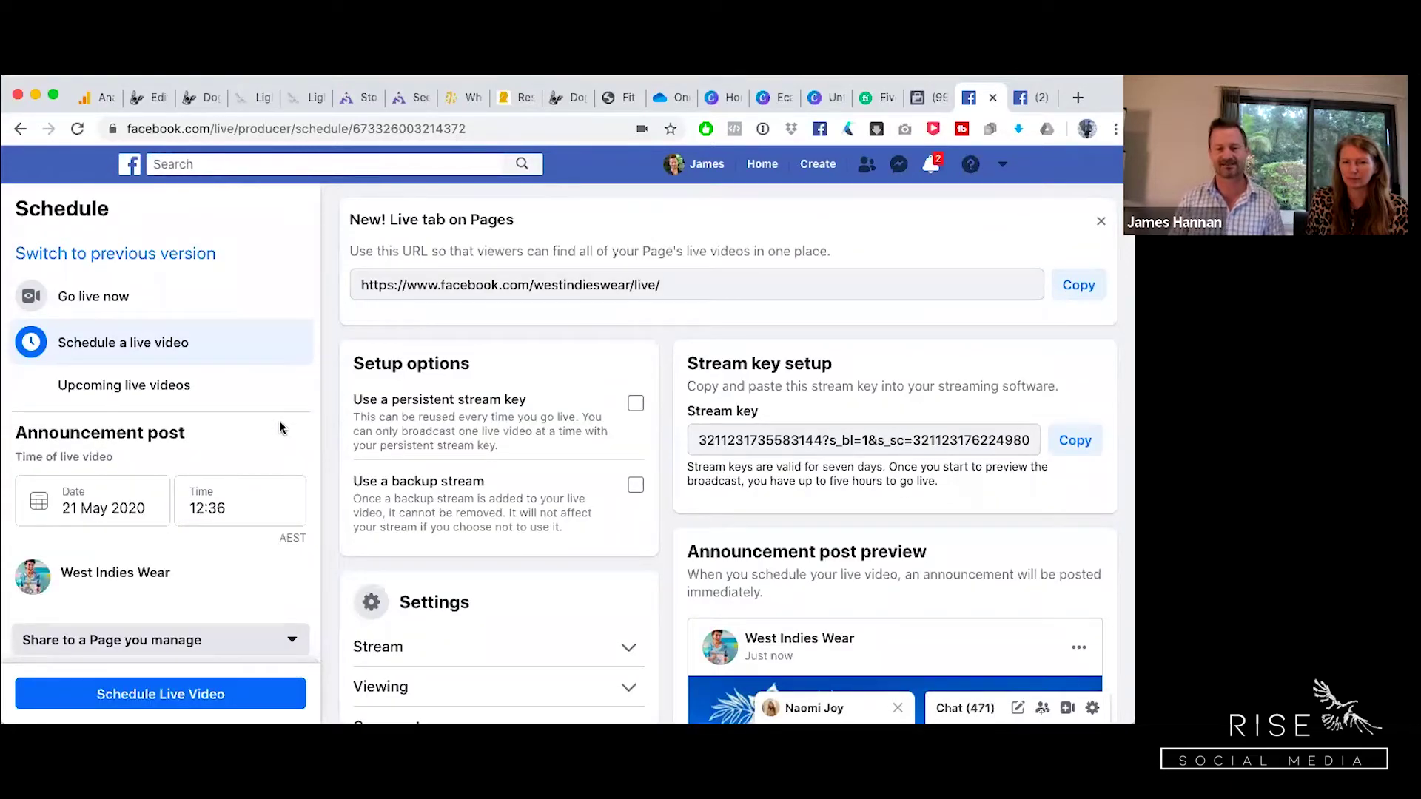
Step: Schedule the West Indies Wear live video for 22 May 2020 at 12:00
scroll(278, 426, down, 3)
scroll(268, 424, up, 3)
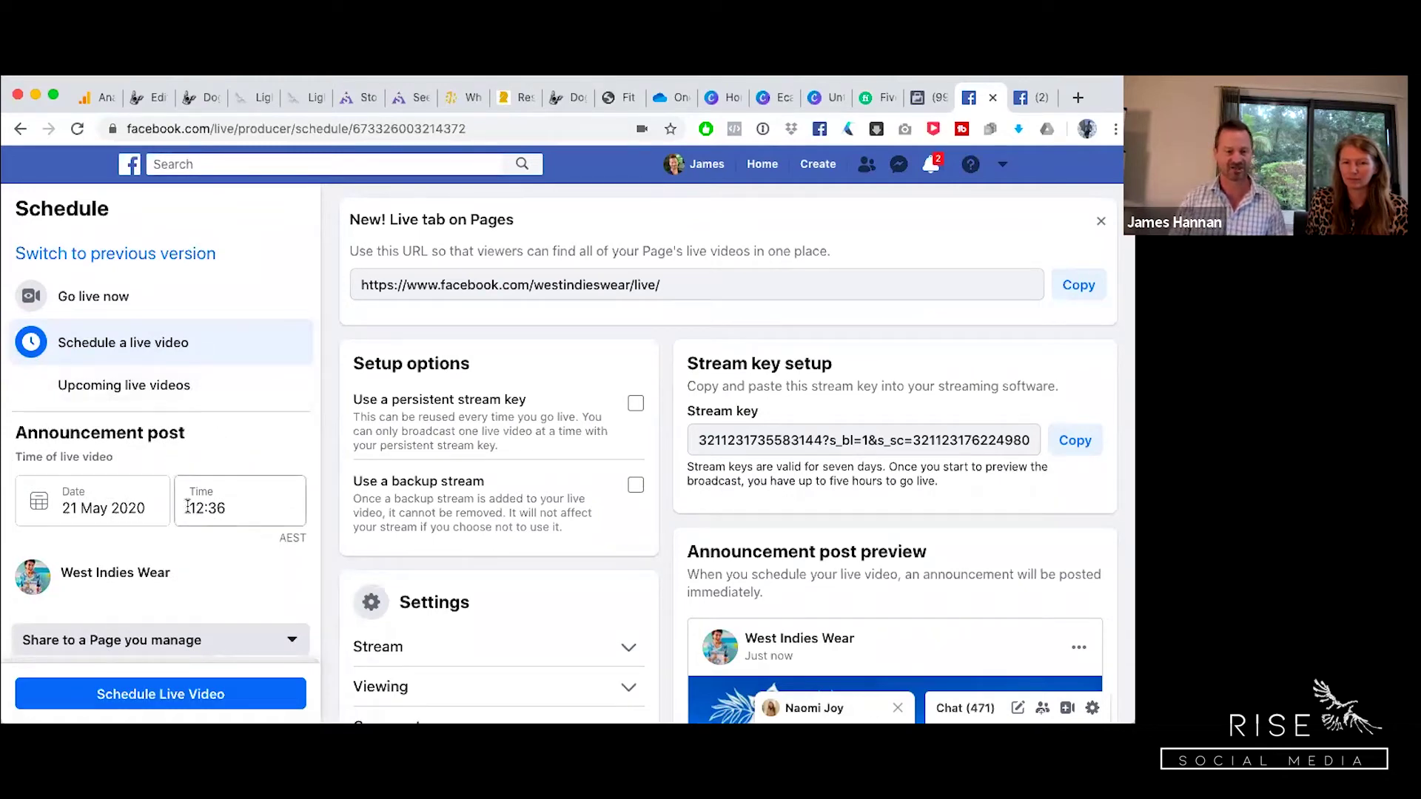
click(117, 509)
click(216, 395)
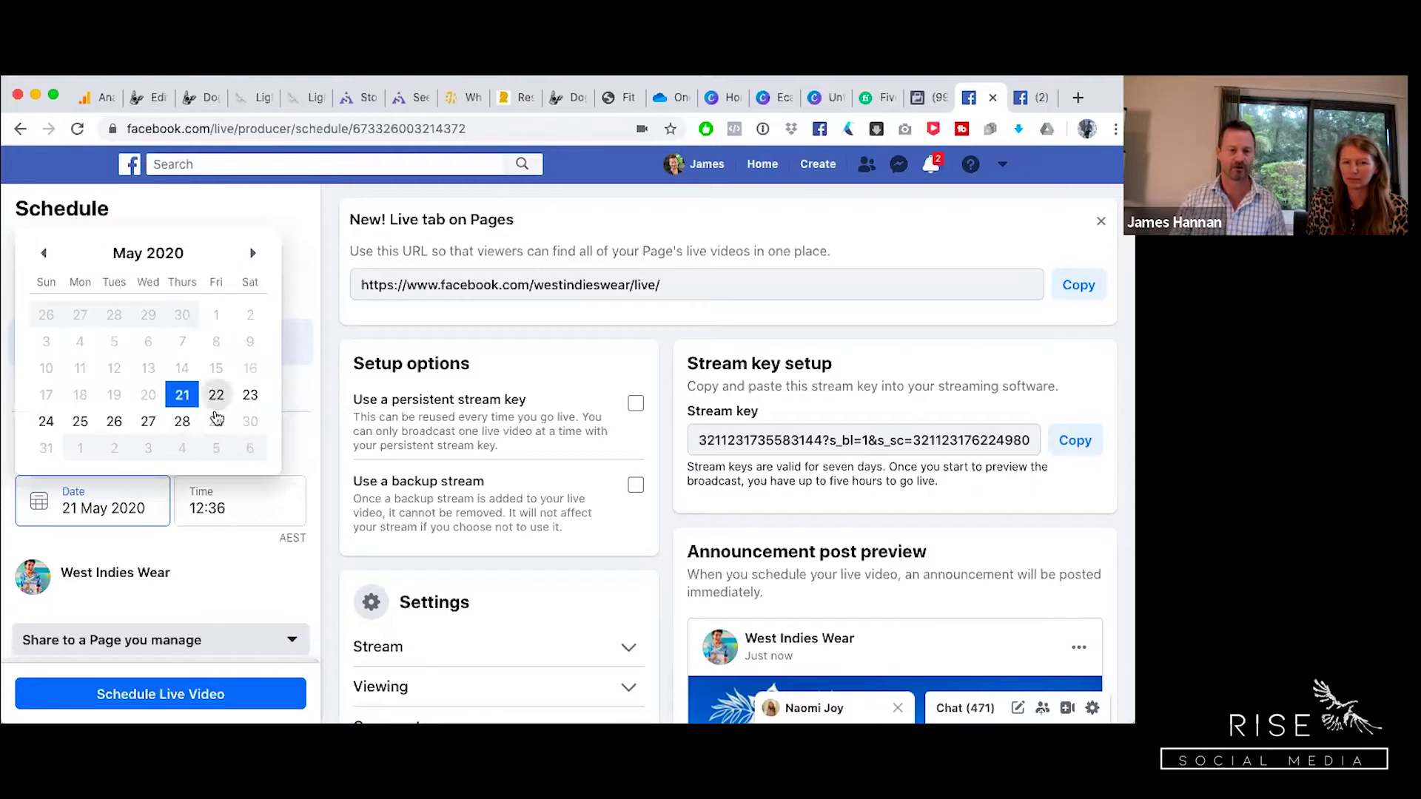
click(217, 509)
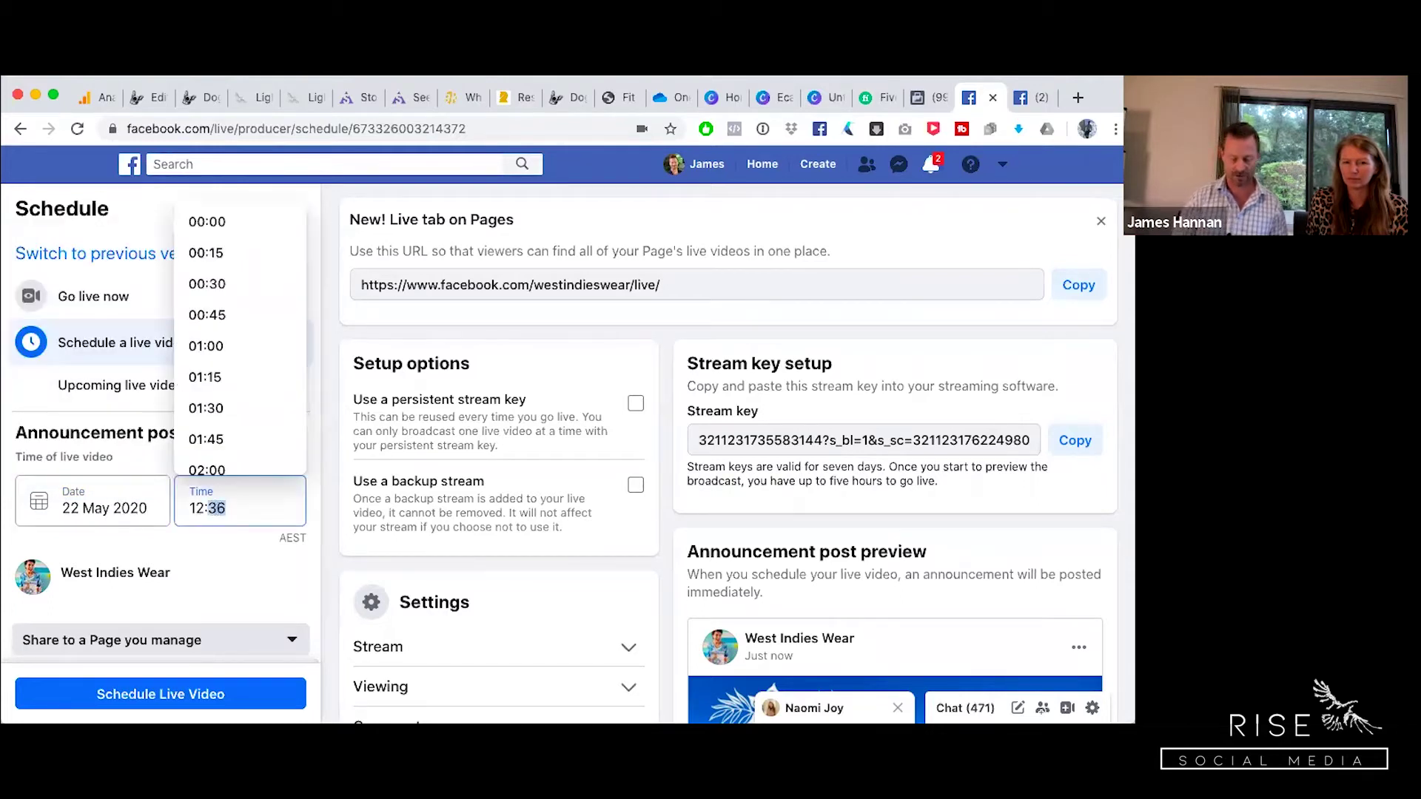
text(0)
click(206, 569)
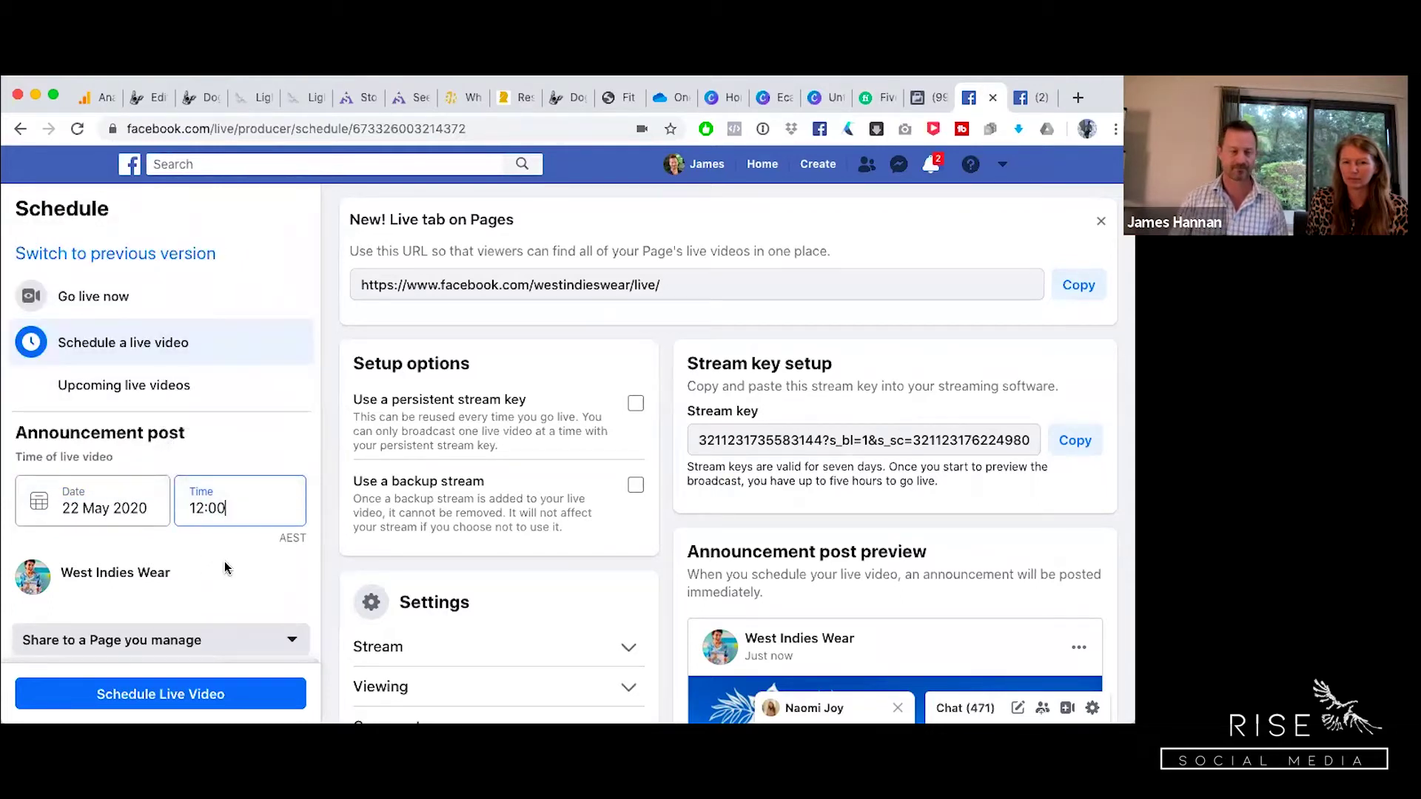
Step: Keep sharing to a managed Page and choose the host's own-name business Page instead of West Indies Wear
scroll(222, 562, down, 3)
click(295, 542)
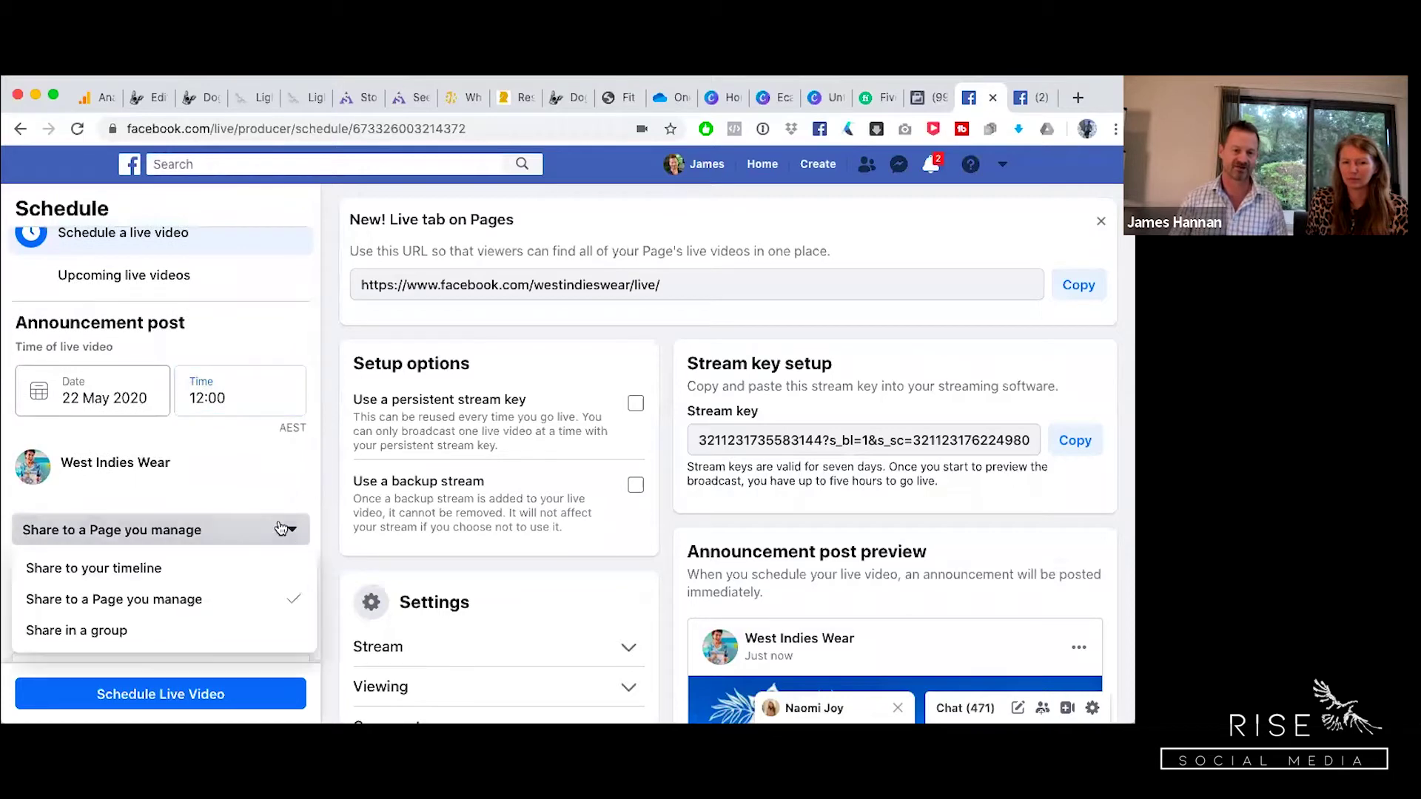
click(190, 596)
scroll(297, 459, down, 3)
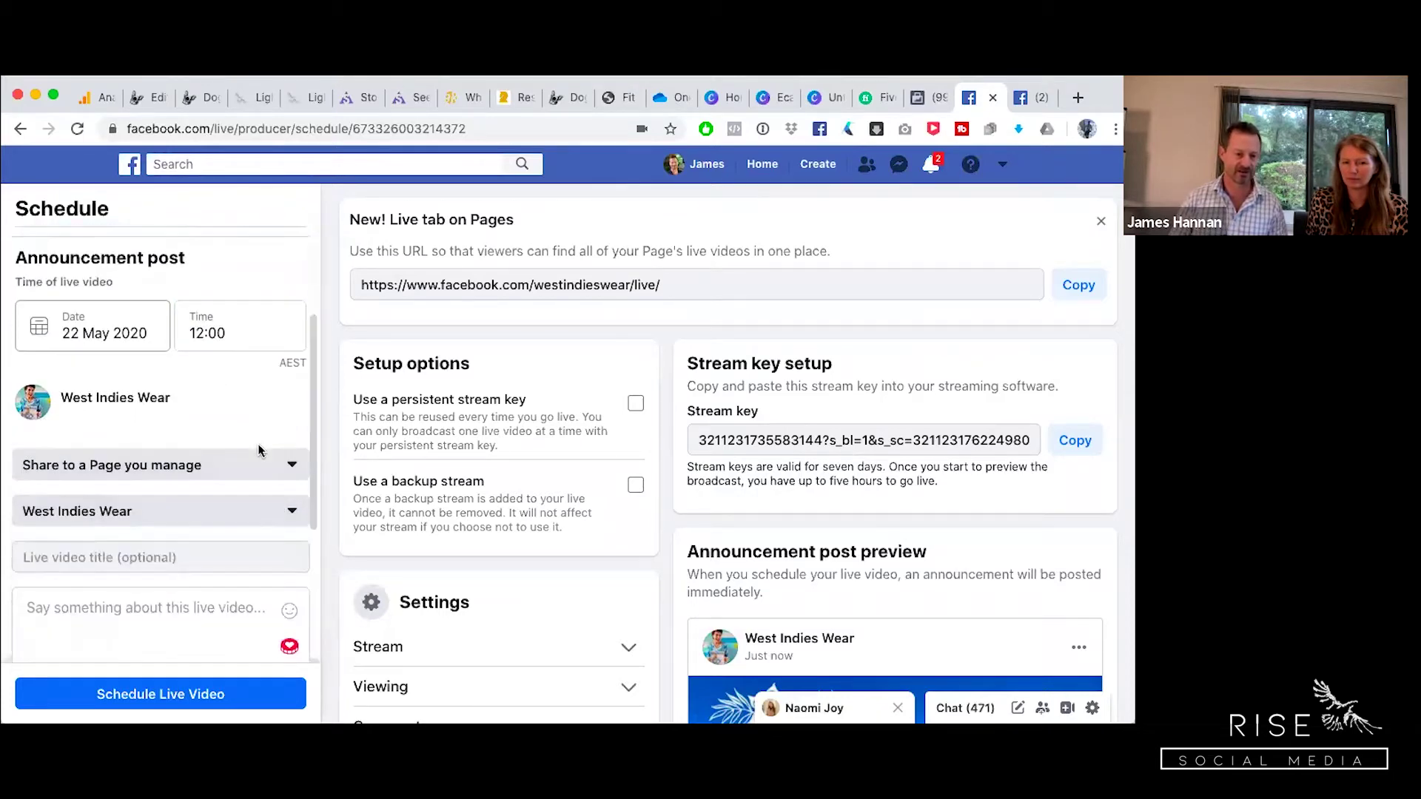
click(257, 479)
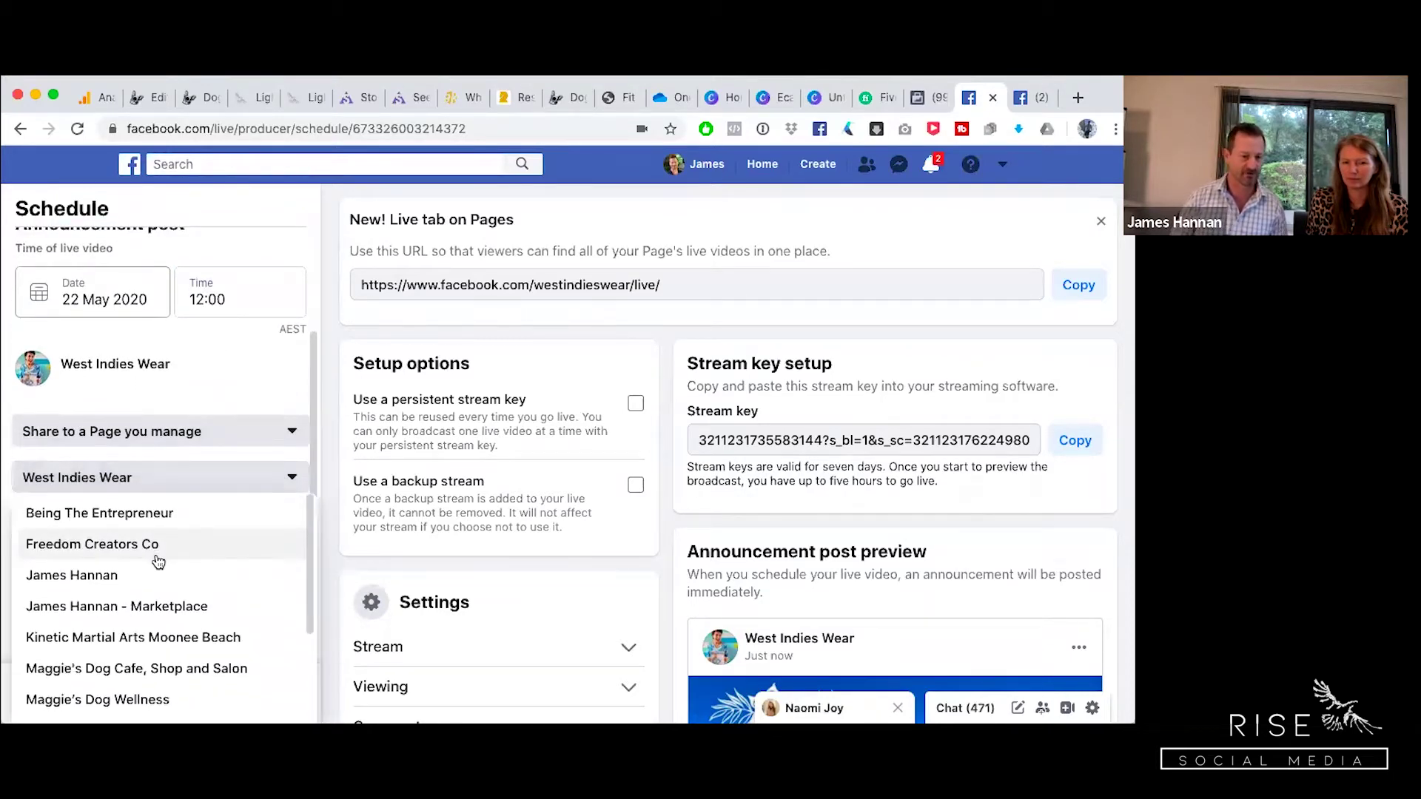
click(96, 577)
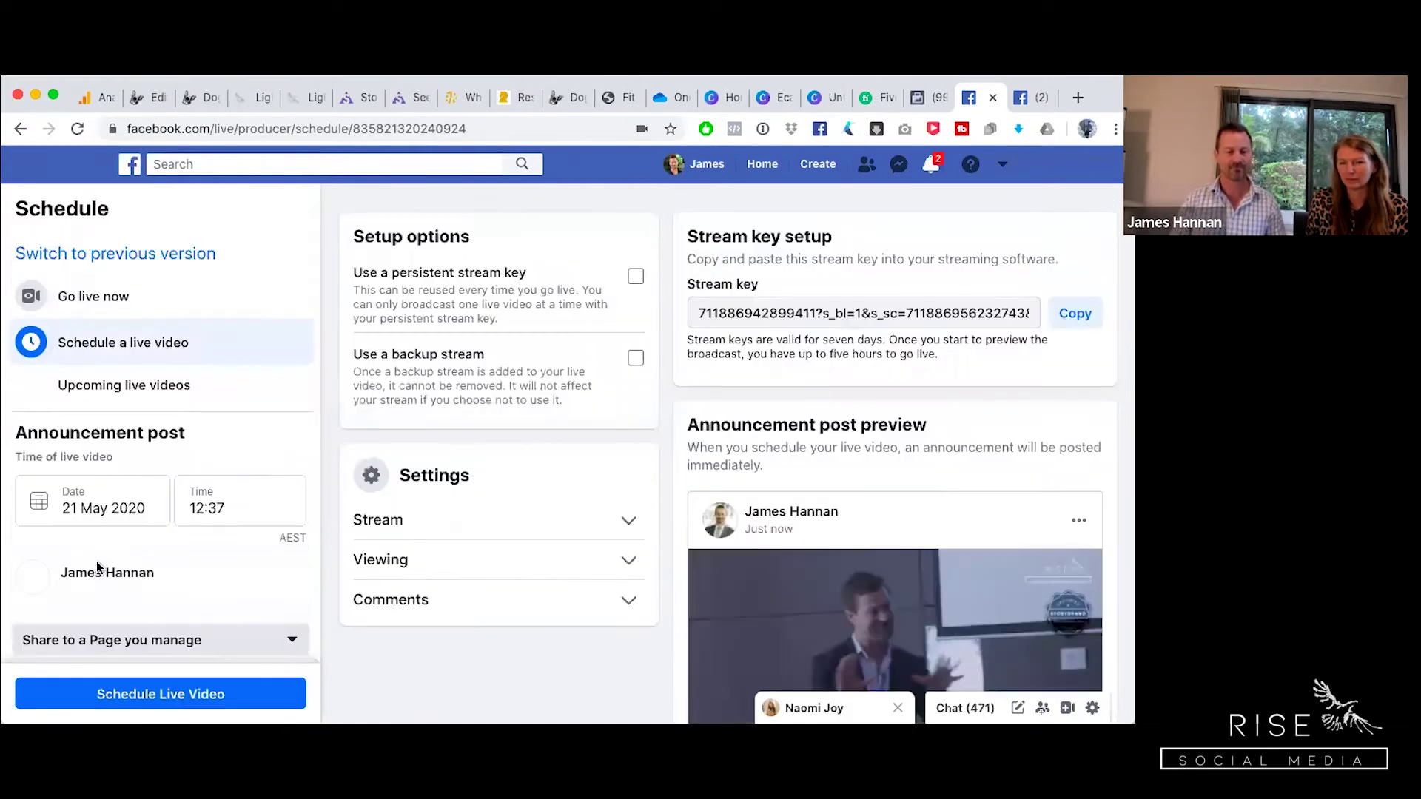
Step: Paste the copied announcement text starting "If You're Struggling With What To Post On Facebook" as the live video's description
scroll(163, 572, down, 2)
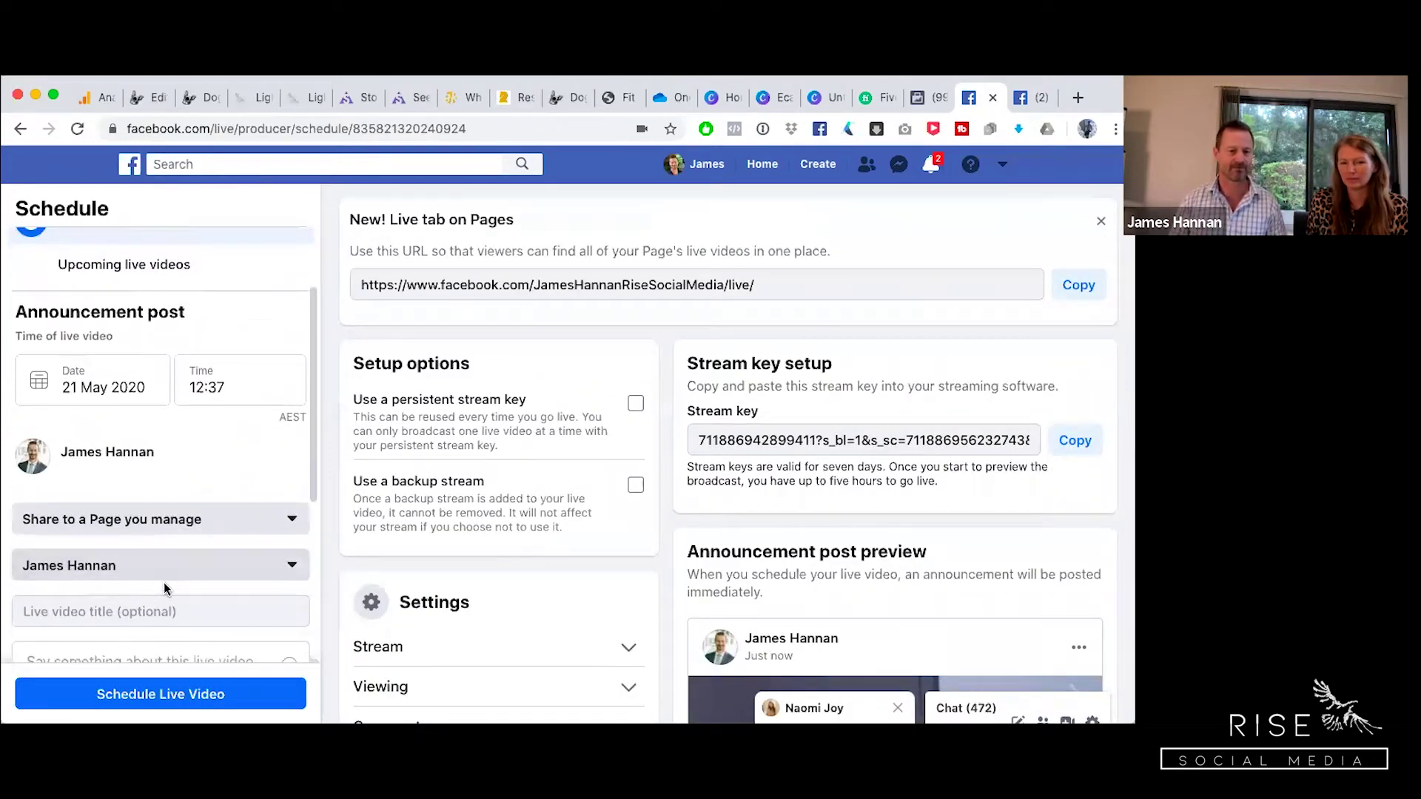
scroll(164, 589, down, 3)
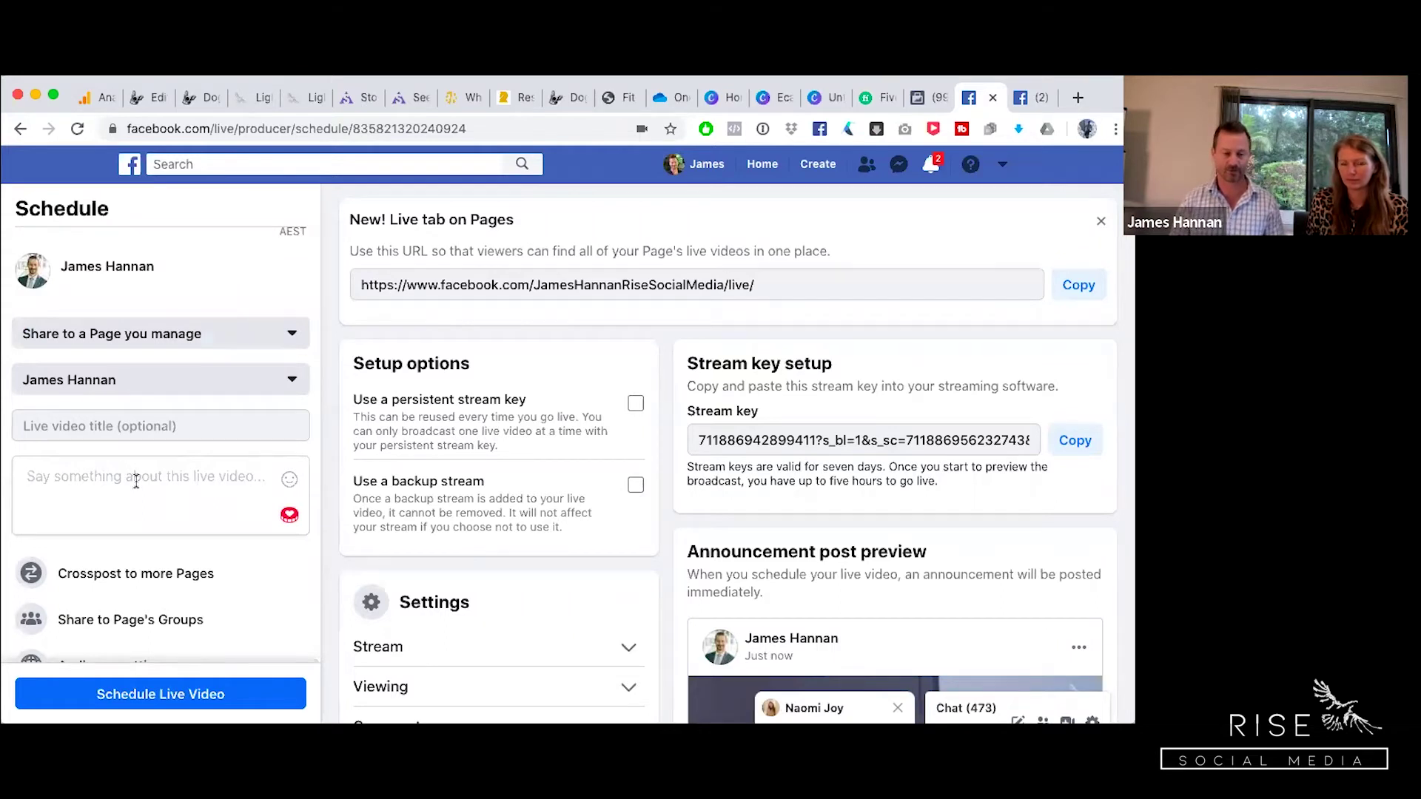
right_click(136, 481)
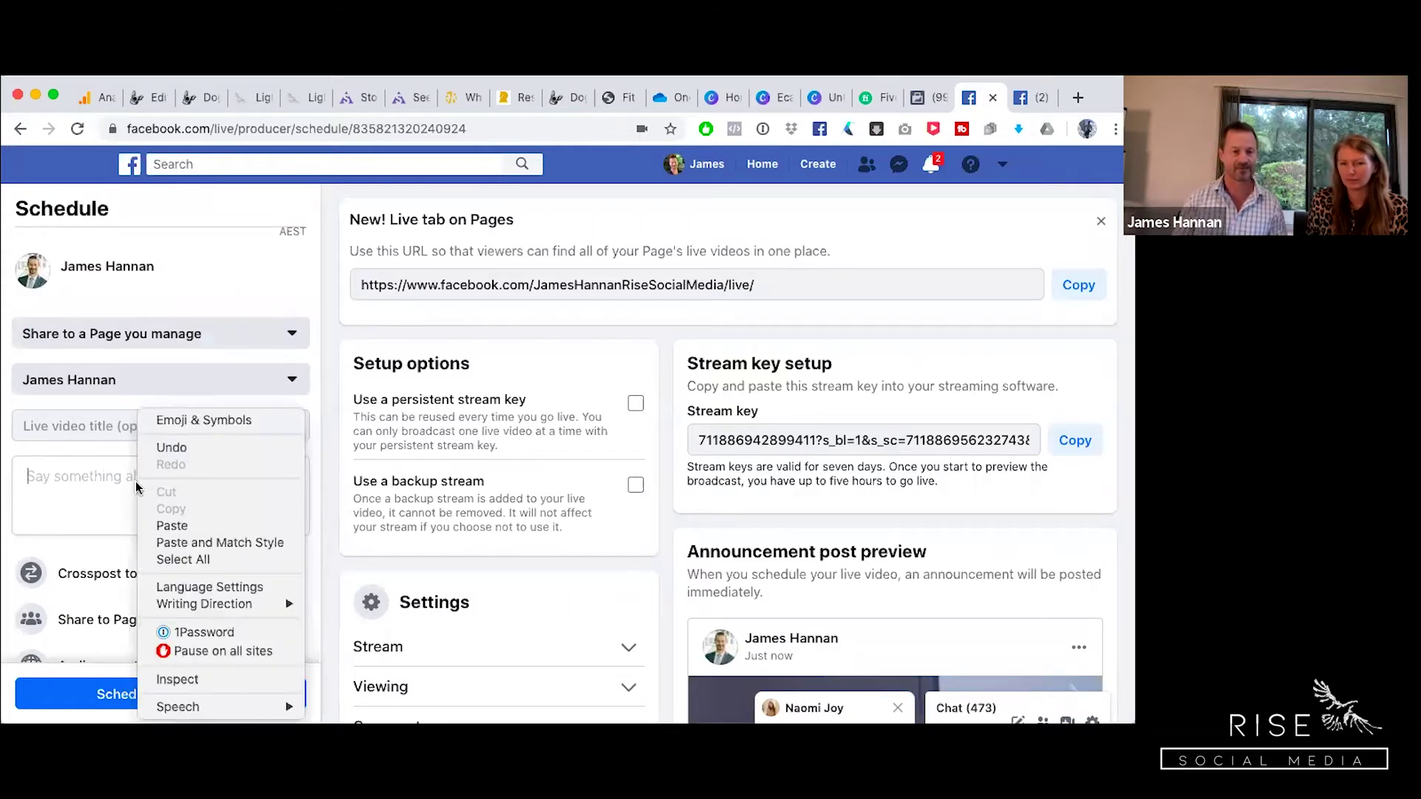
click(167, 527)
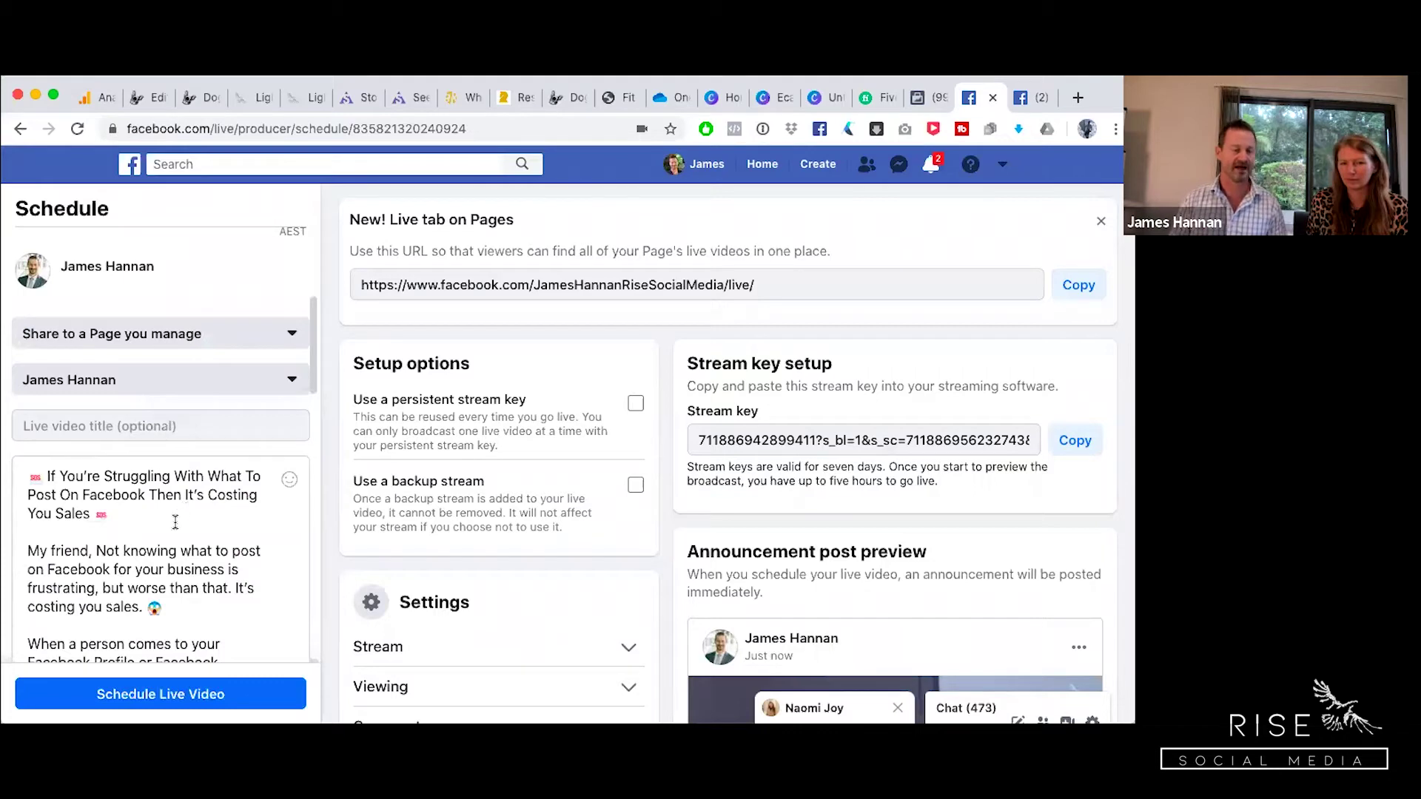
scroll(176, 522, down, 5)
scroll(177, 552, up, 4)
scroll(176, 551, up, 3)
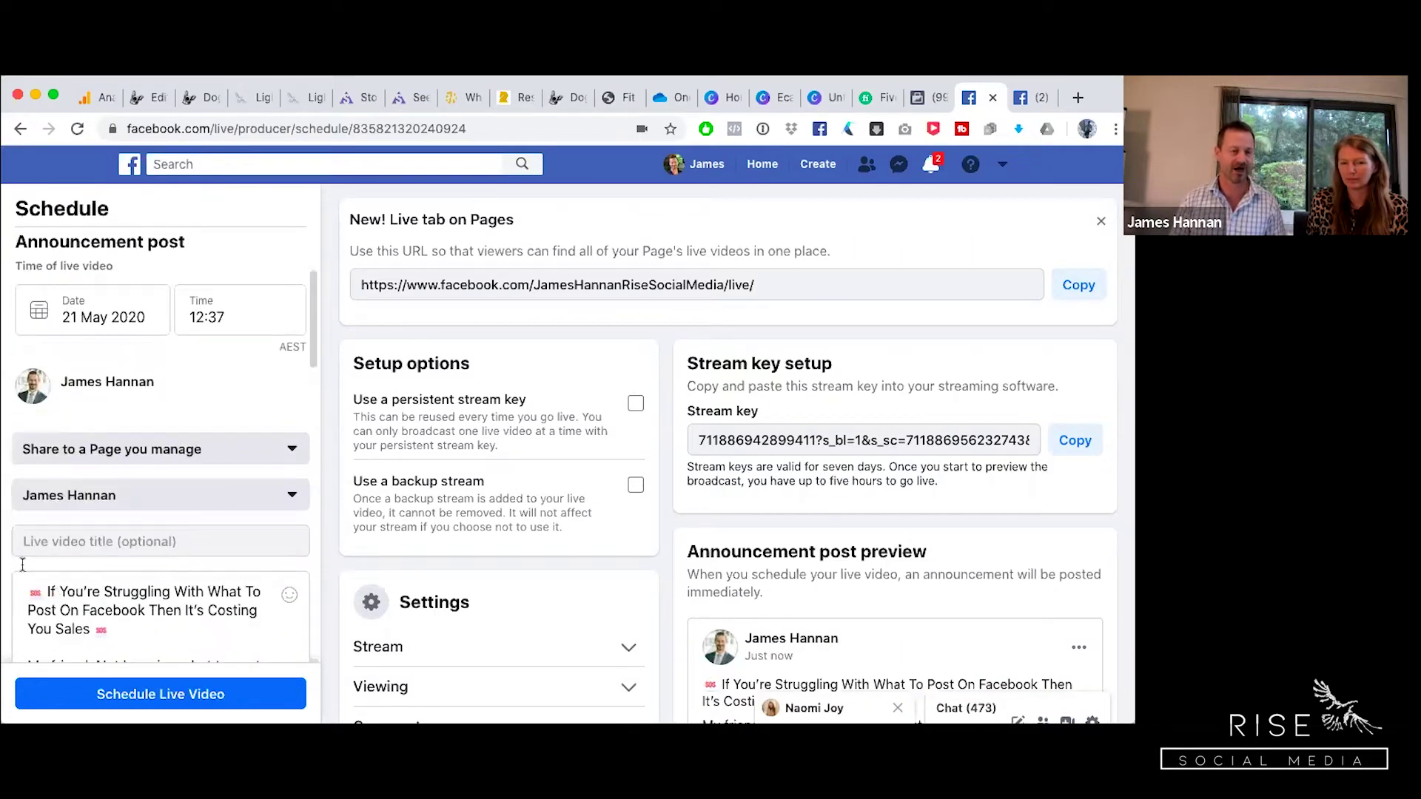
Step: Title the live video "🚨Not knowing what to post on your facebook page is costing you money!🚨"
click(57, 543)
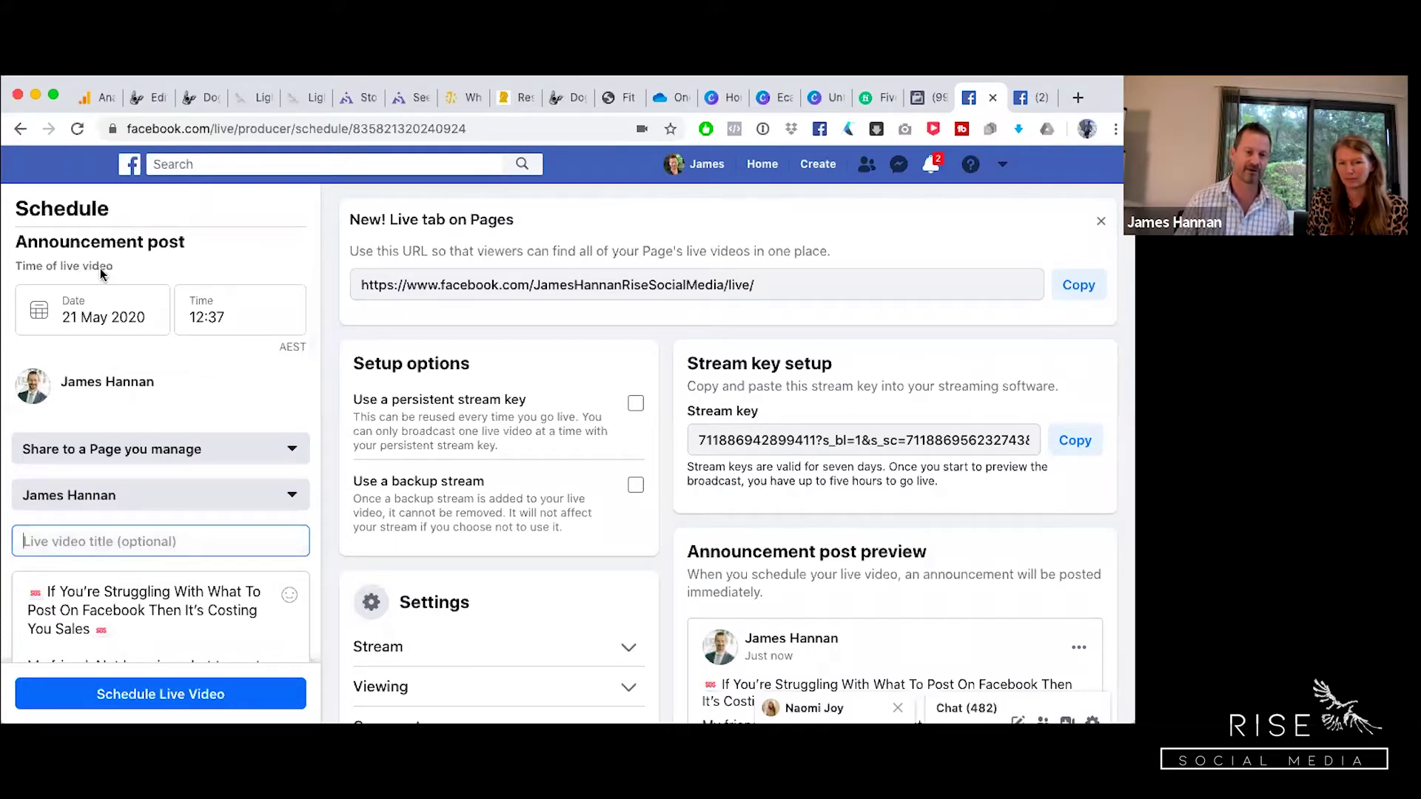
click(136, 535)
text(🚨)
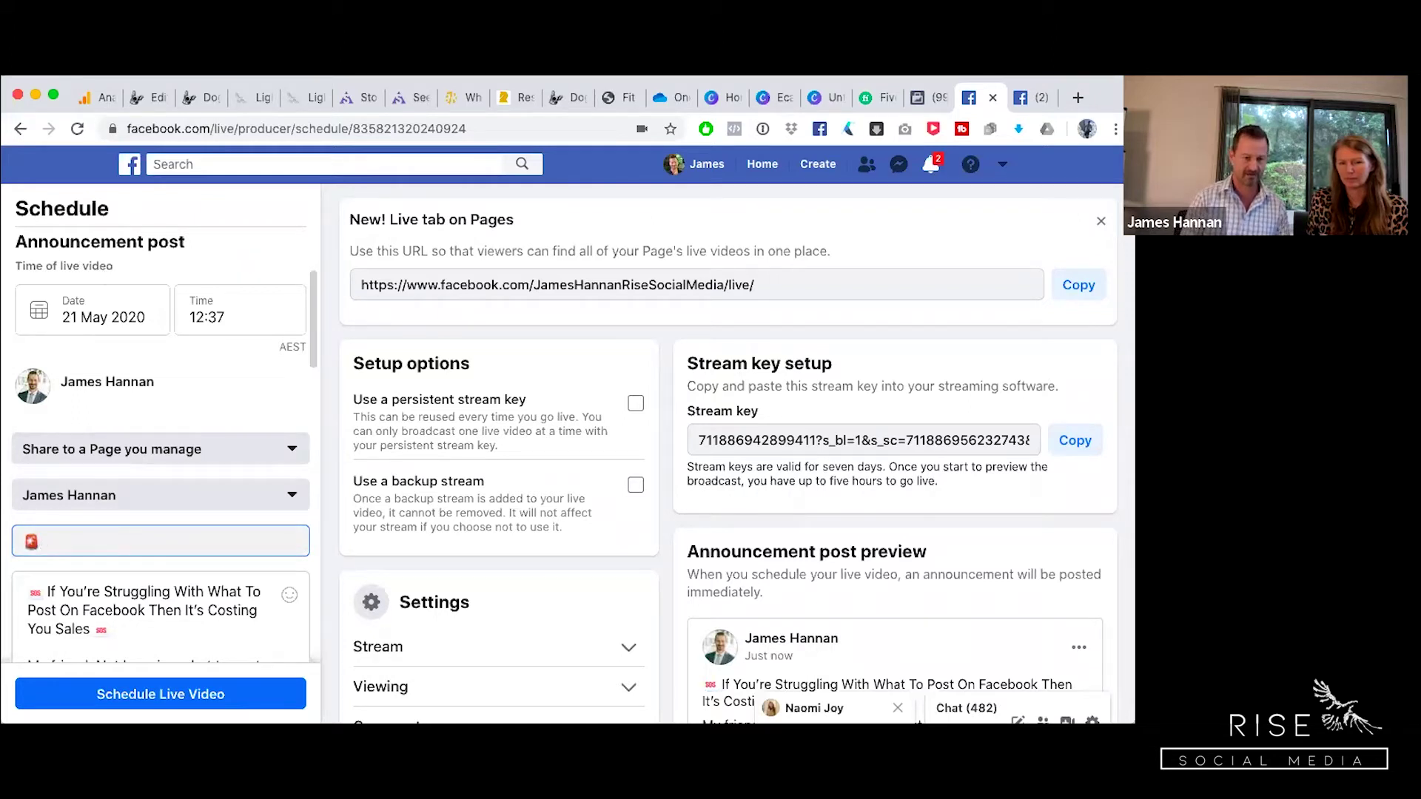
text(Not knowing what)
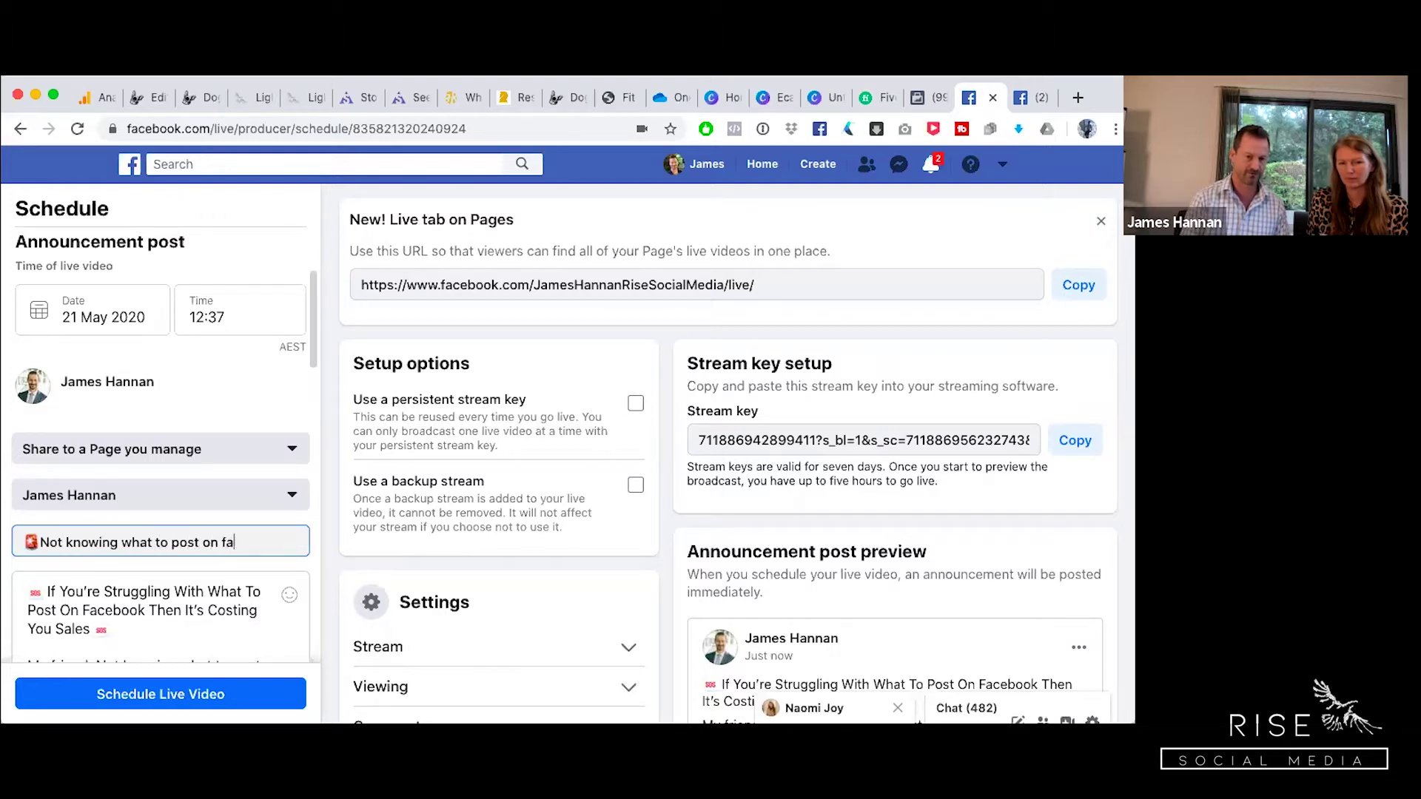
text( to post on your facebook page is cos)
text(ting you mone)
text(y)
text(!🚨)
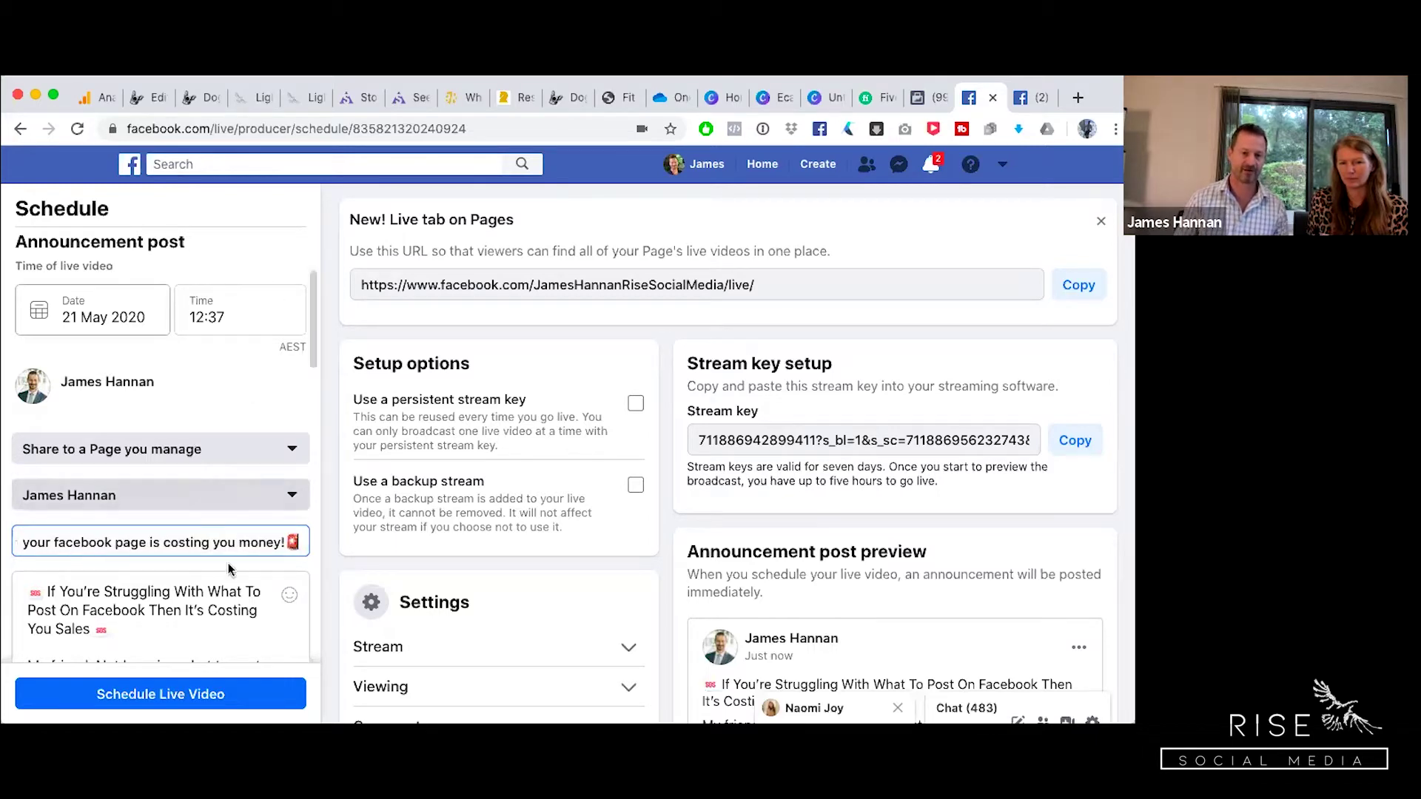
Step: Crosspost the live video to the host's own-name Marketplace Page and Rise Marketplace Christians, and save the selection
scroll(233, 571, down, 5)
scroll(233, 571, down, 10)
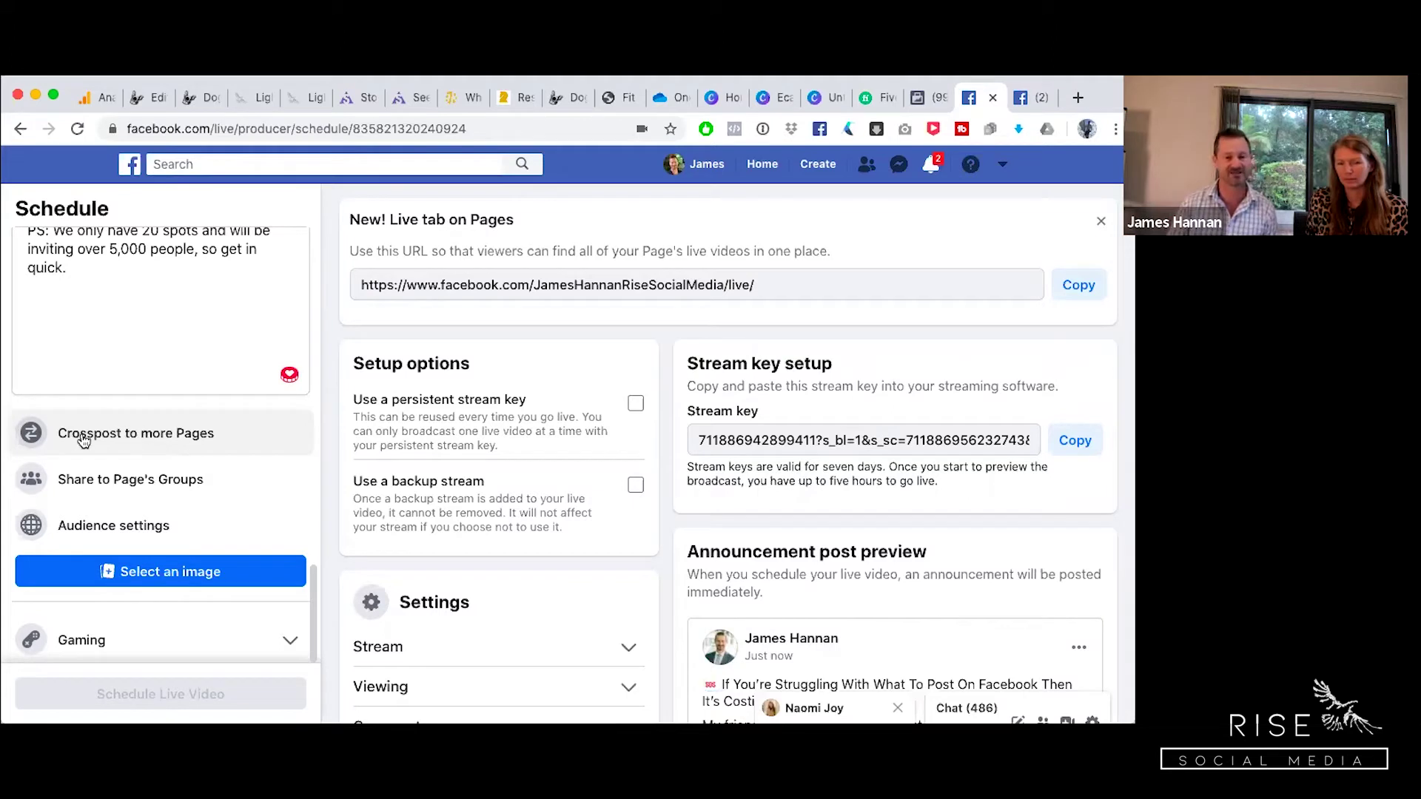
click(113, 436)
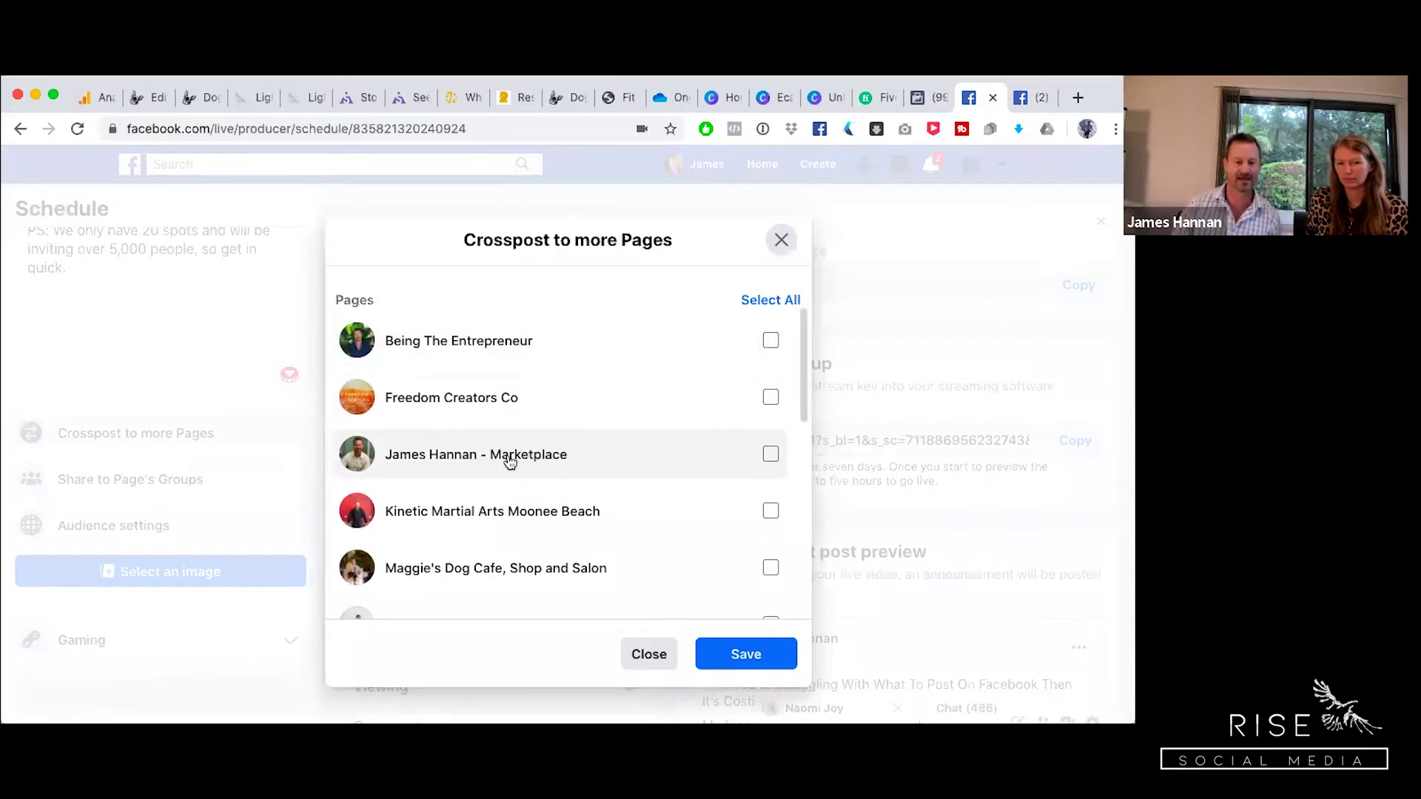
click(770, 453)
scroll(518, 467, down, 2)
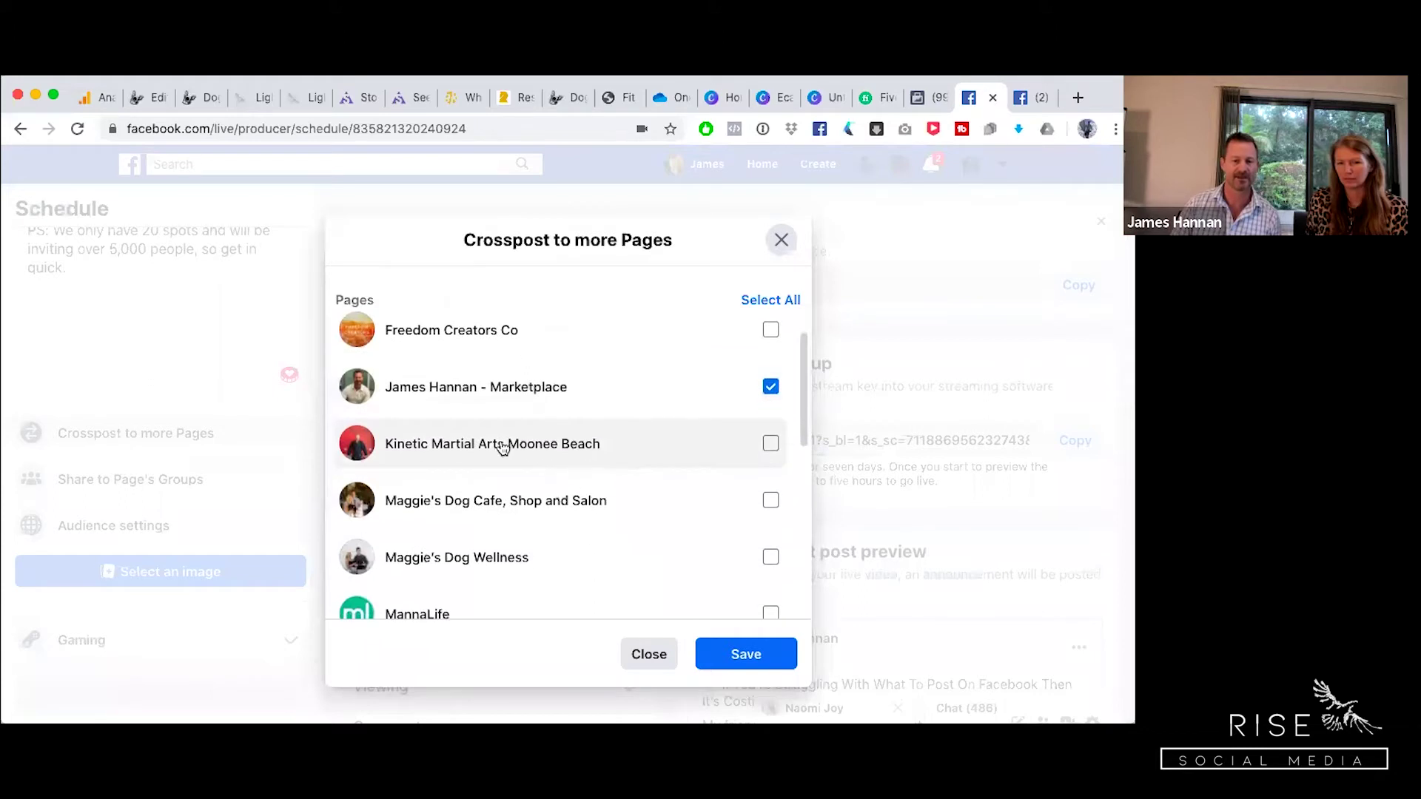
scroll(633, 451, down, 5)
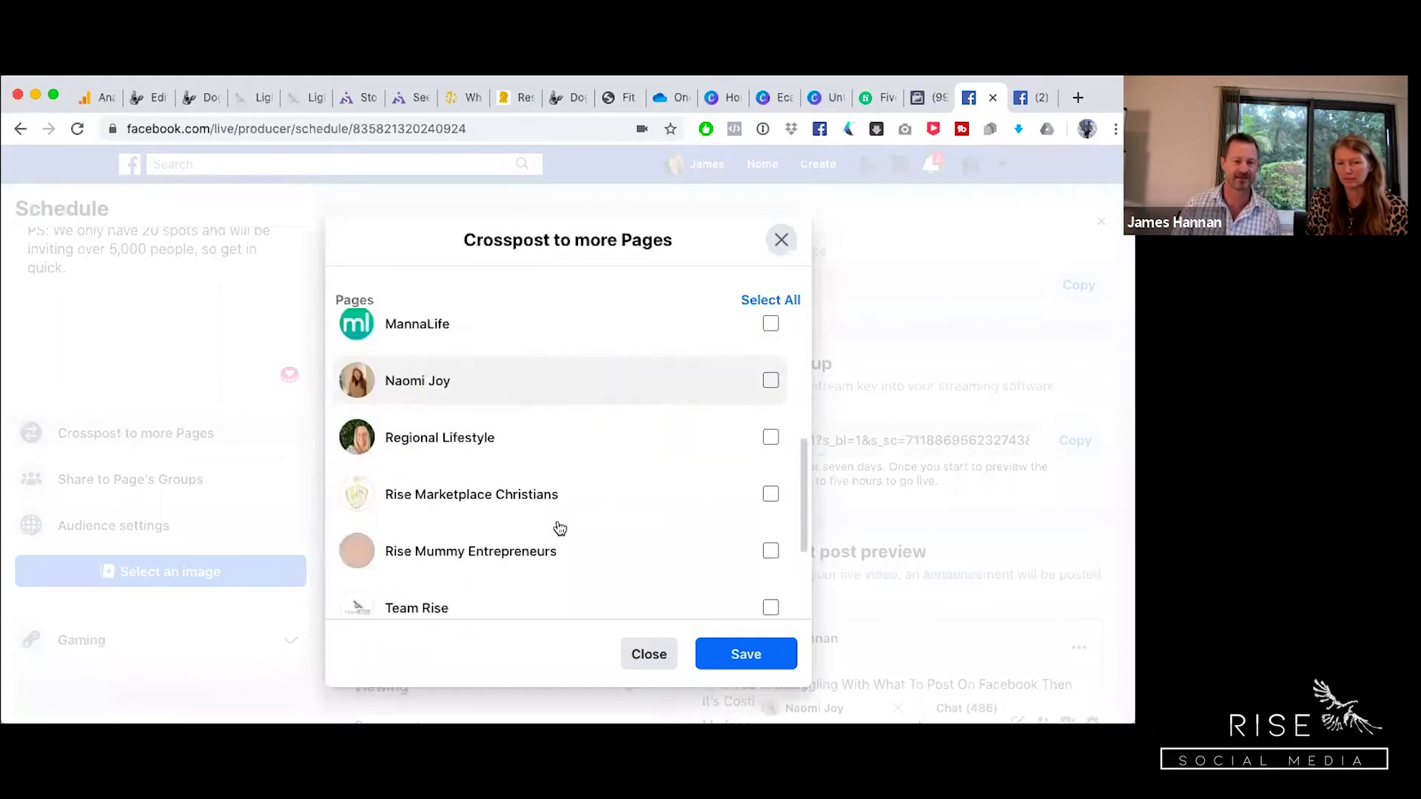
scroll(560, 528, down, 1)
click(771, 442)
scroll(641, 481, down, 2)
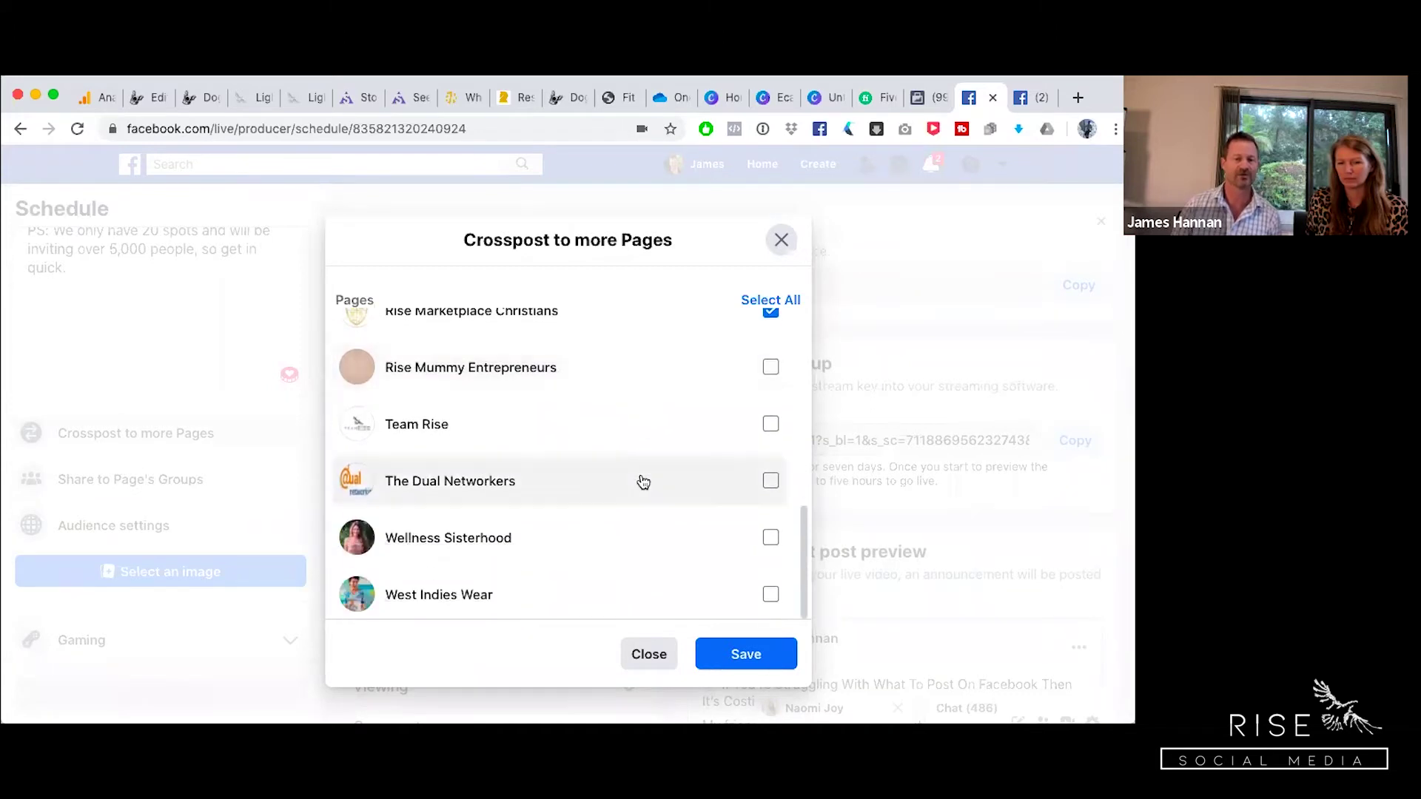
scroll(644, 483, up, 10)
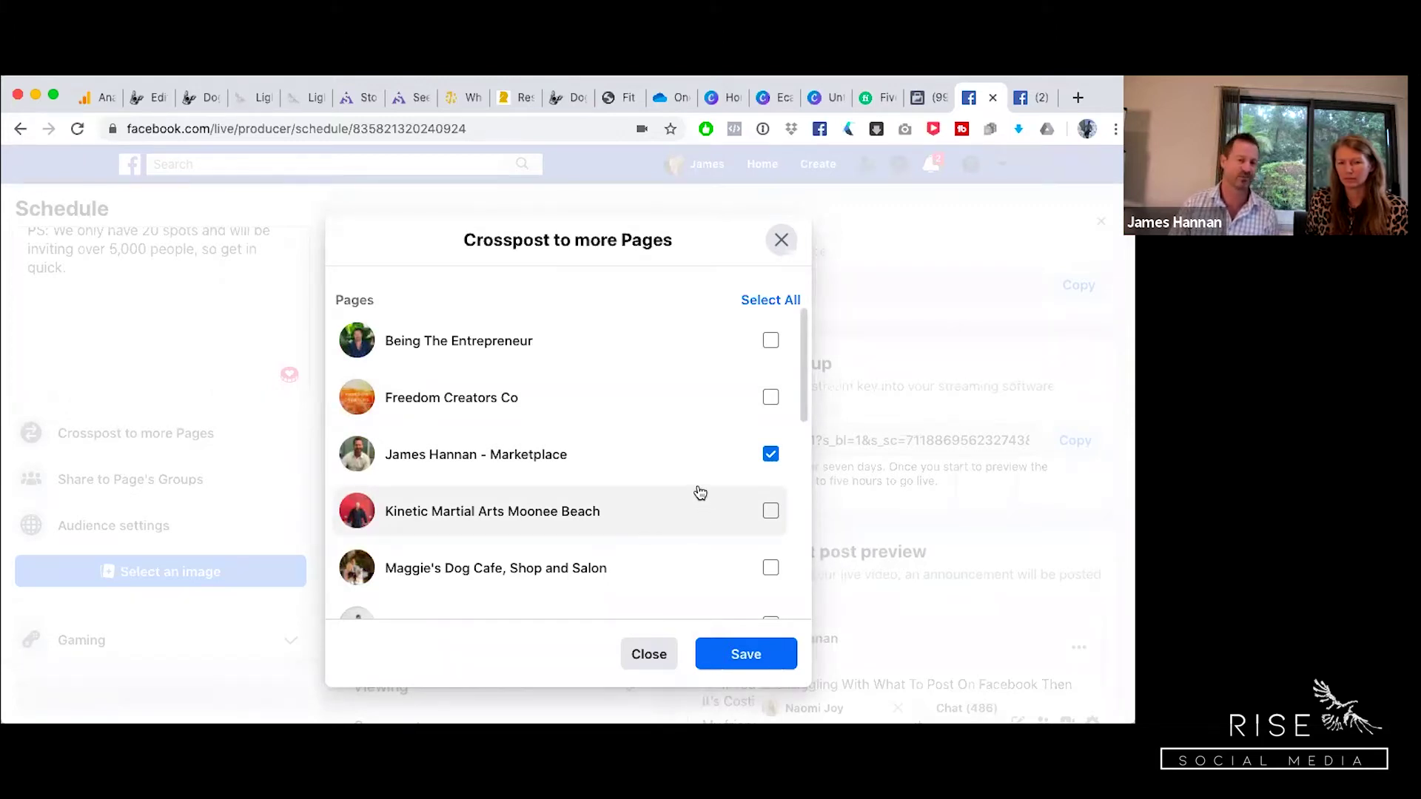
click(751, 655)
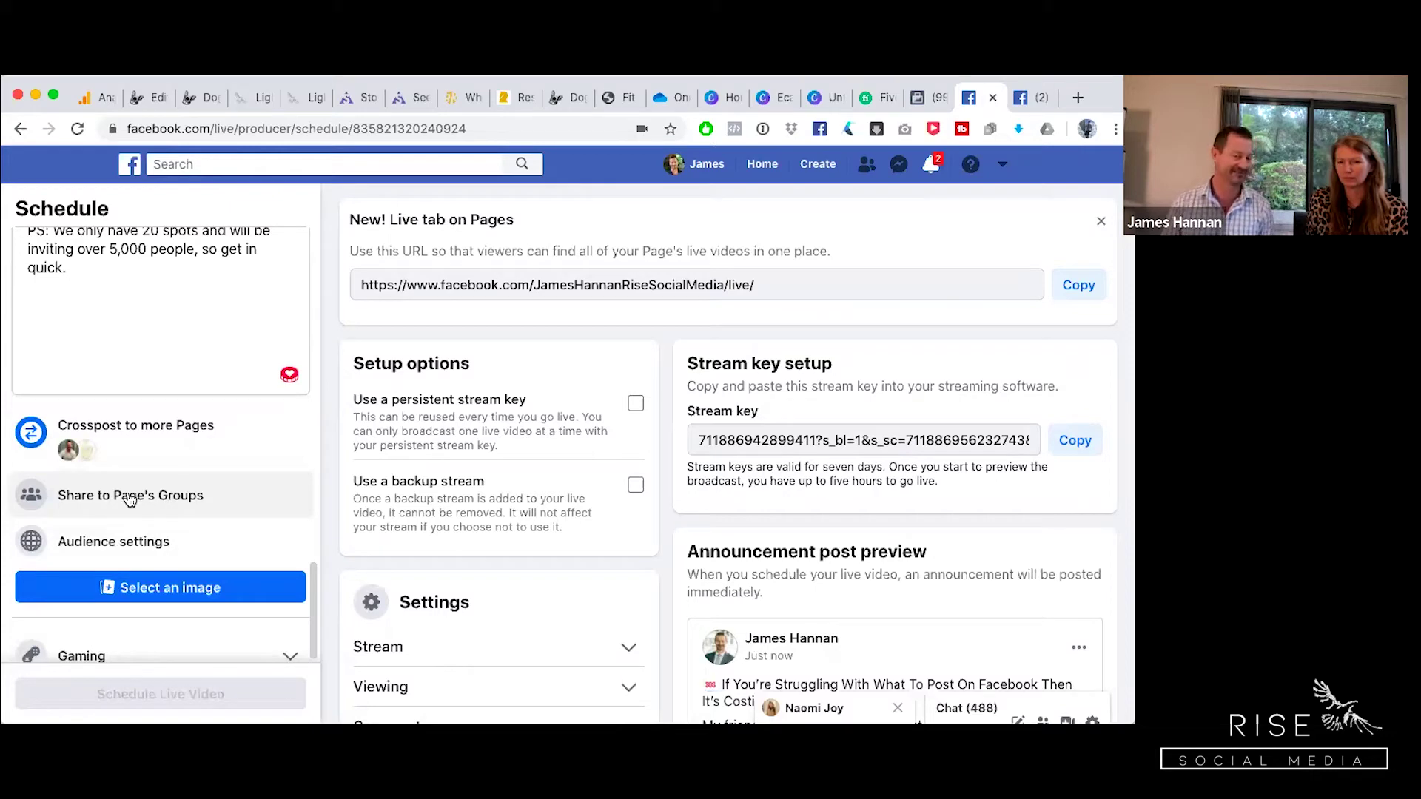
Step: Review the Page's groups offered for sharing the live video and close the list without choosing any
click(130, 498)
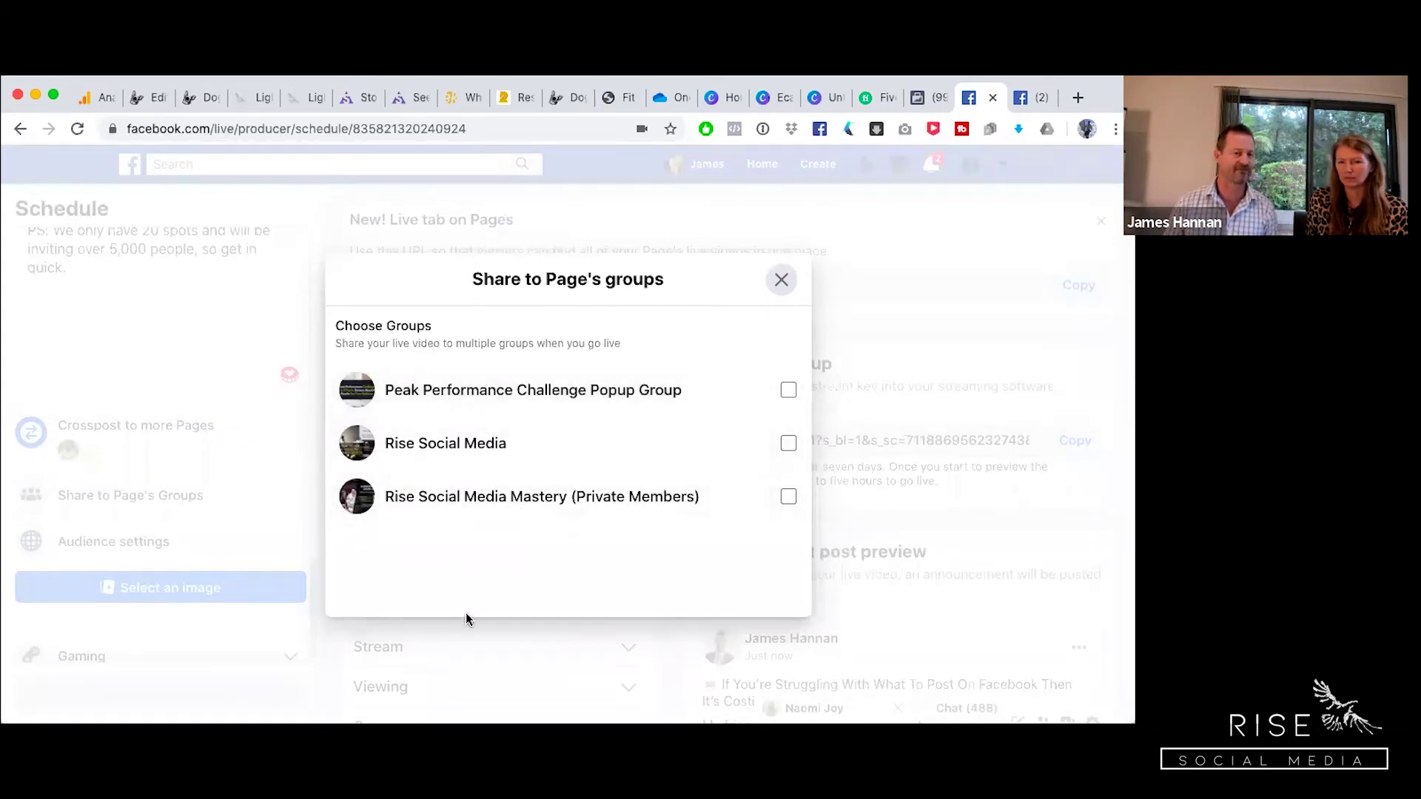
click(781, 280)
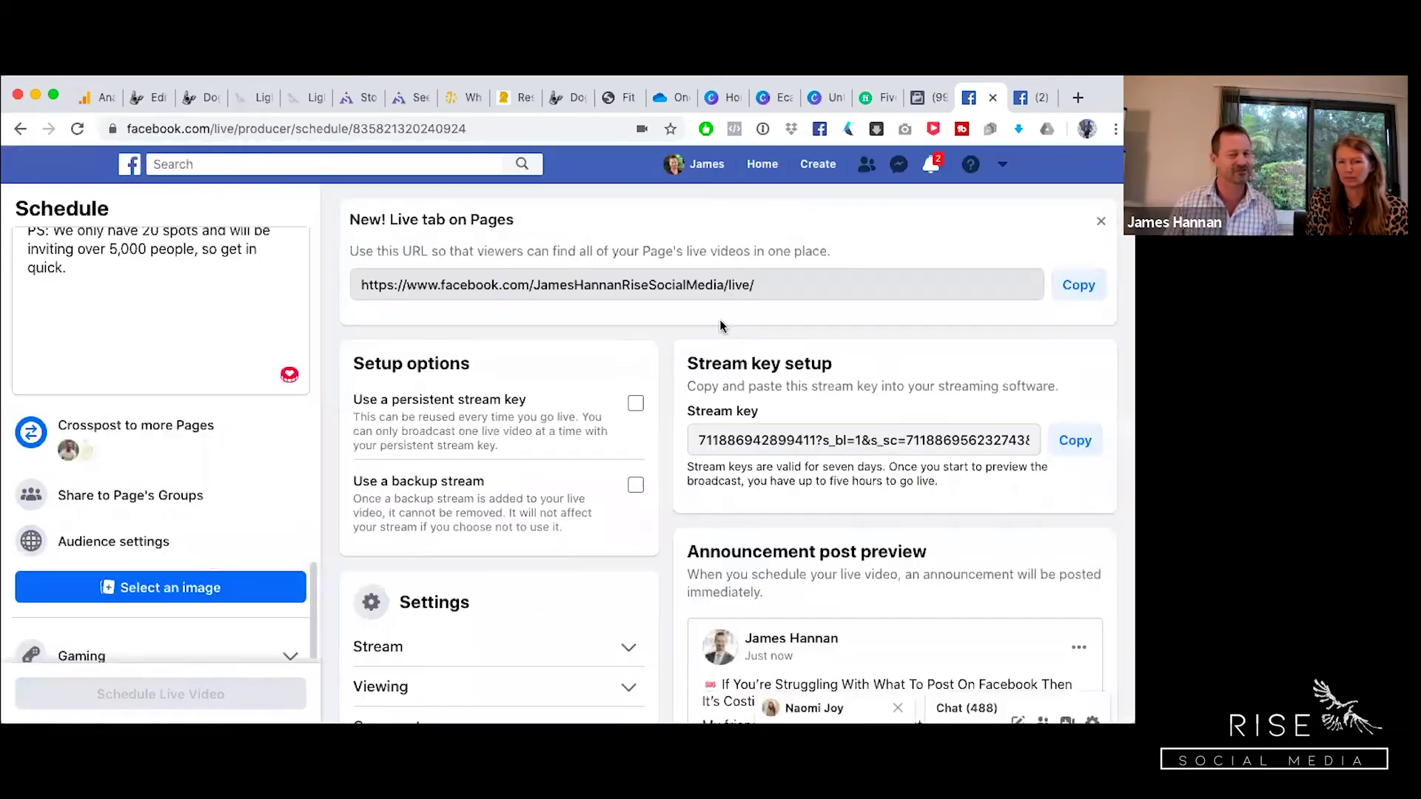
mouse_move(88, 453)
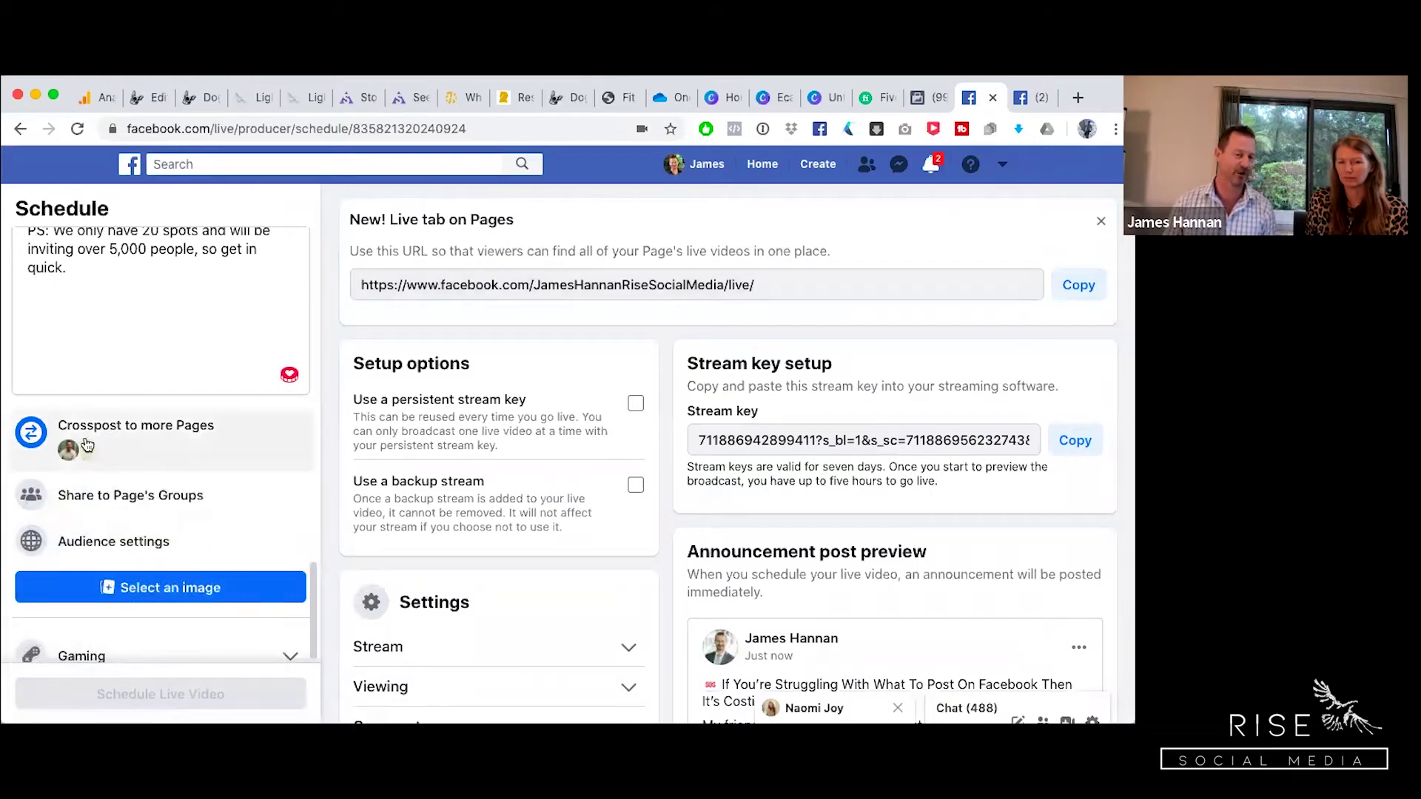
scroll(307, 478, down, 1)
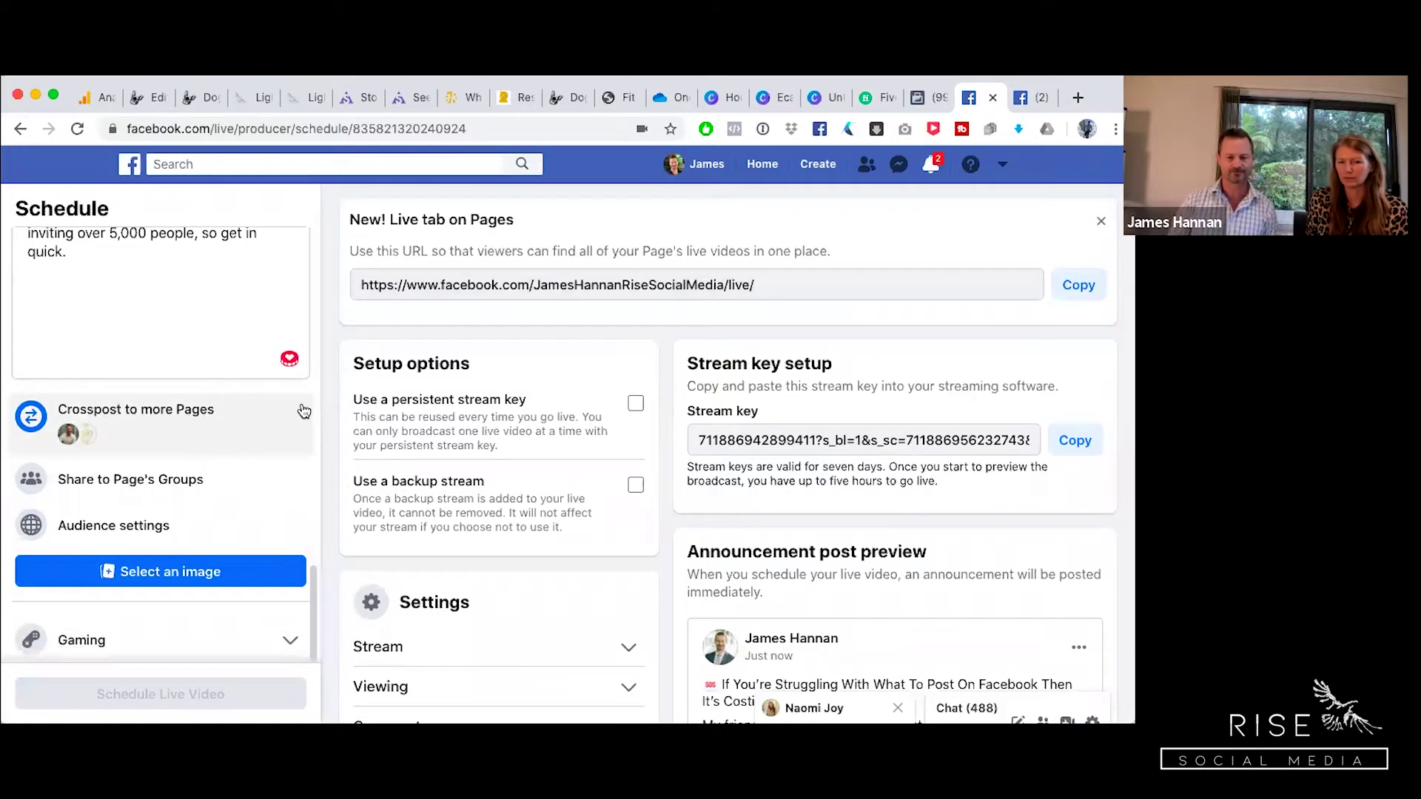
scroll(289, 418, up, 1)
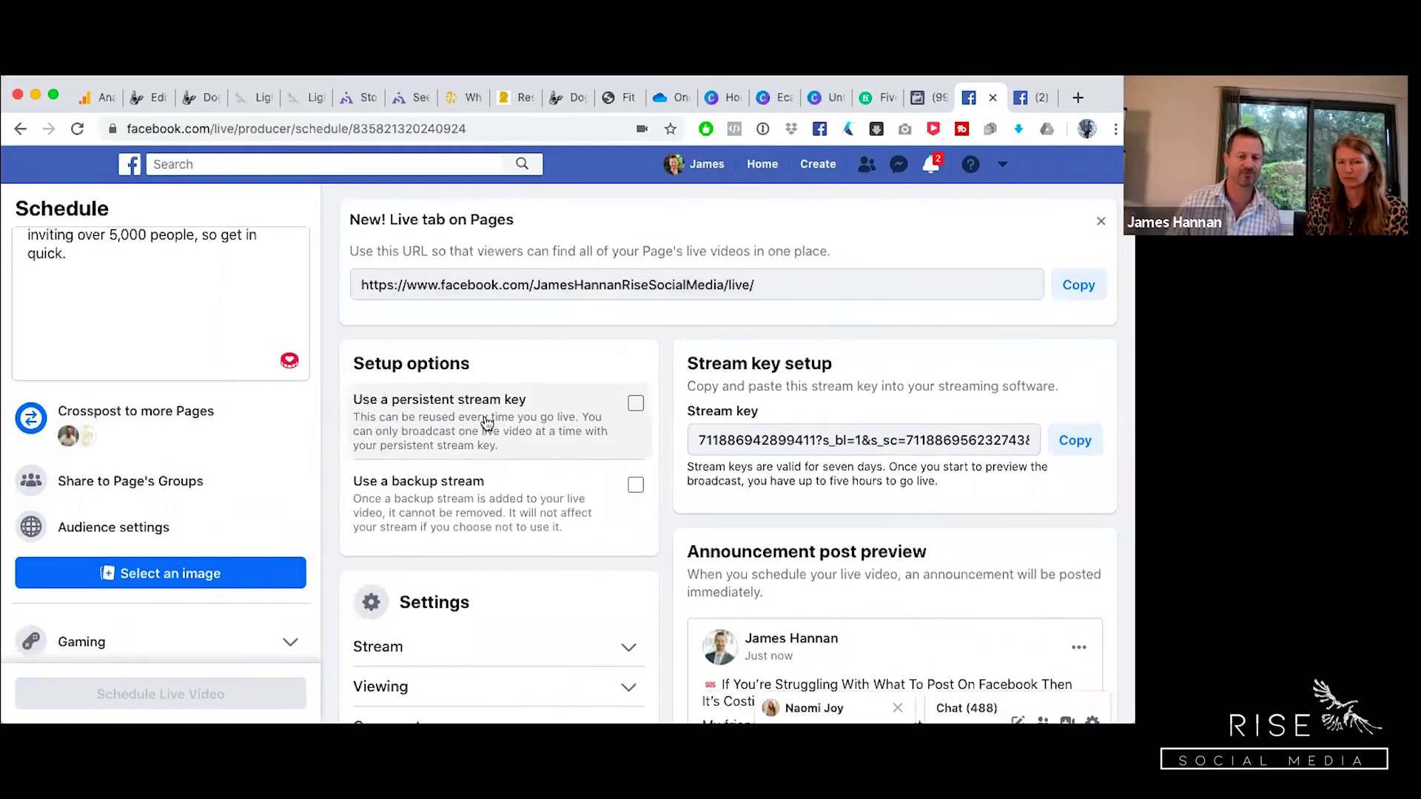
Step: Expand the Stream settings and examine the options for ending the video, embedding, the embed code and unpublishing
scroll(474, 411, down, 3)
scroll(488, 421, down, 2)
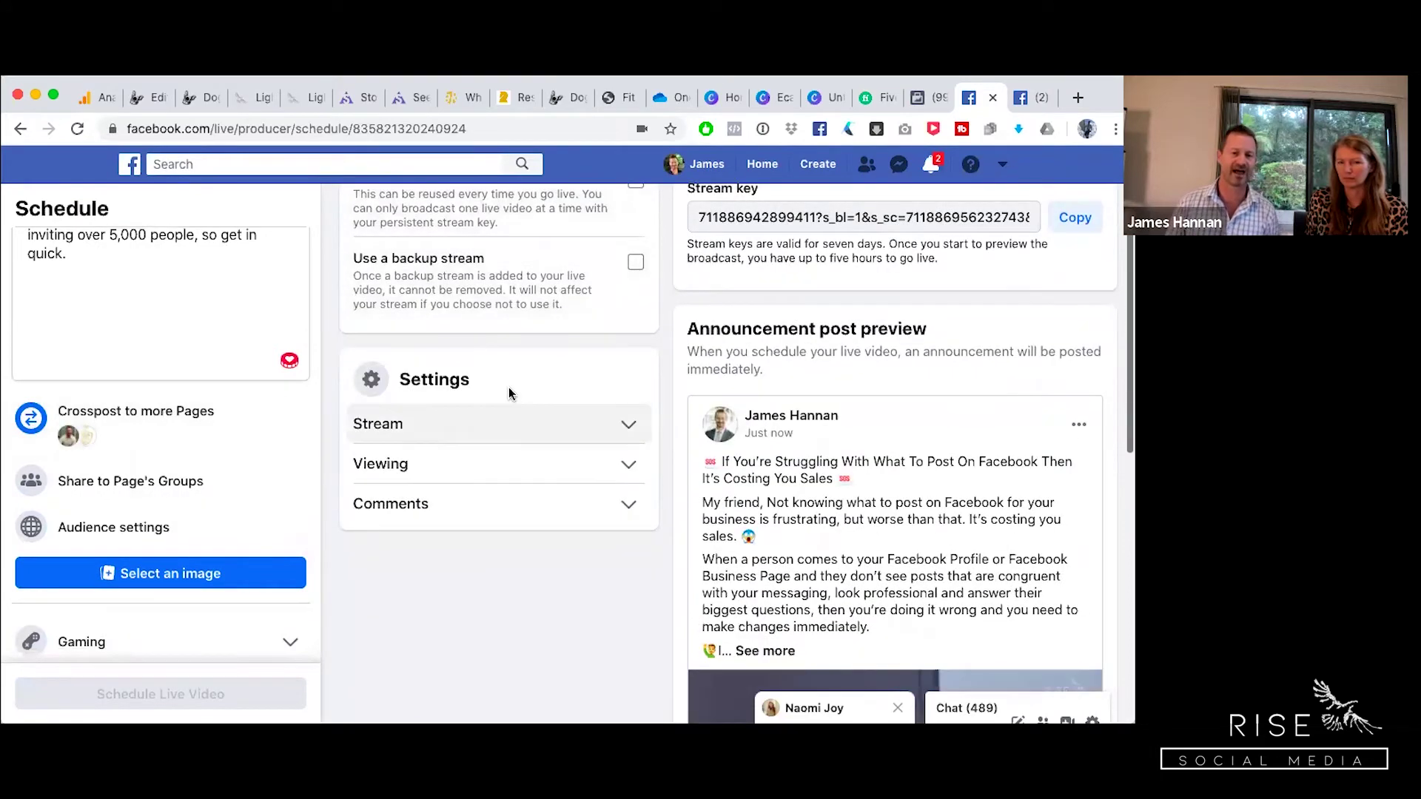
scroll(508, 391, up, 5)
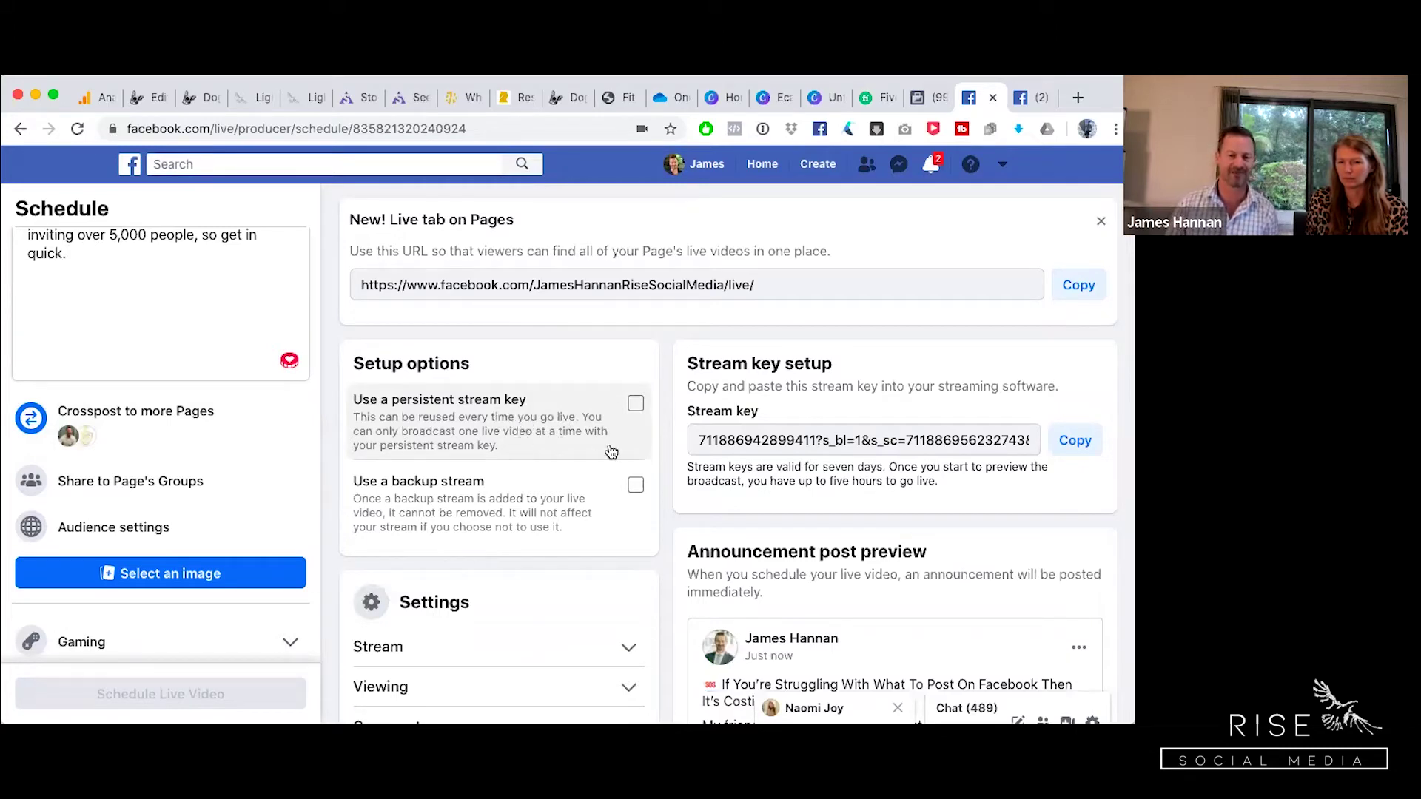
scroll(610, 452, down, 3)
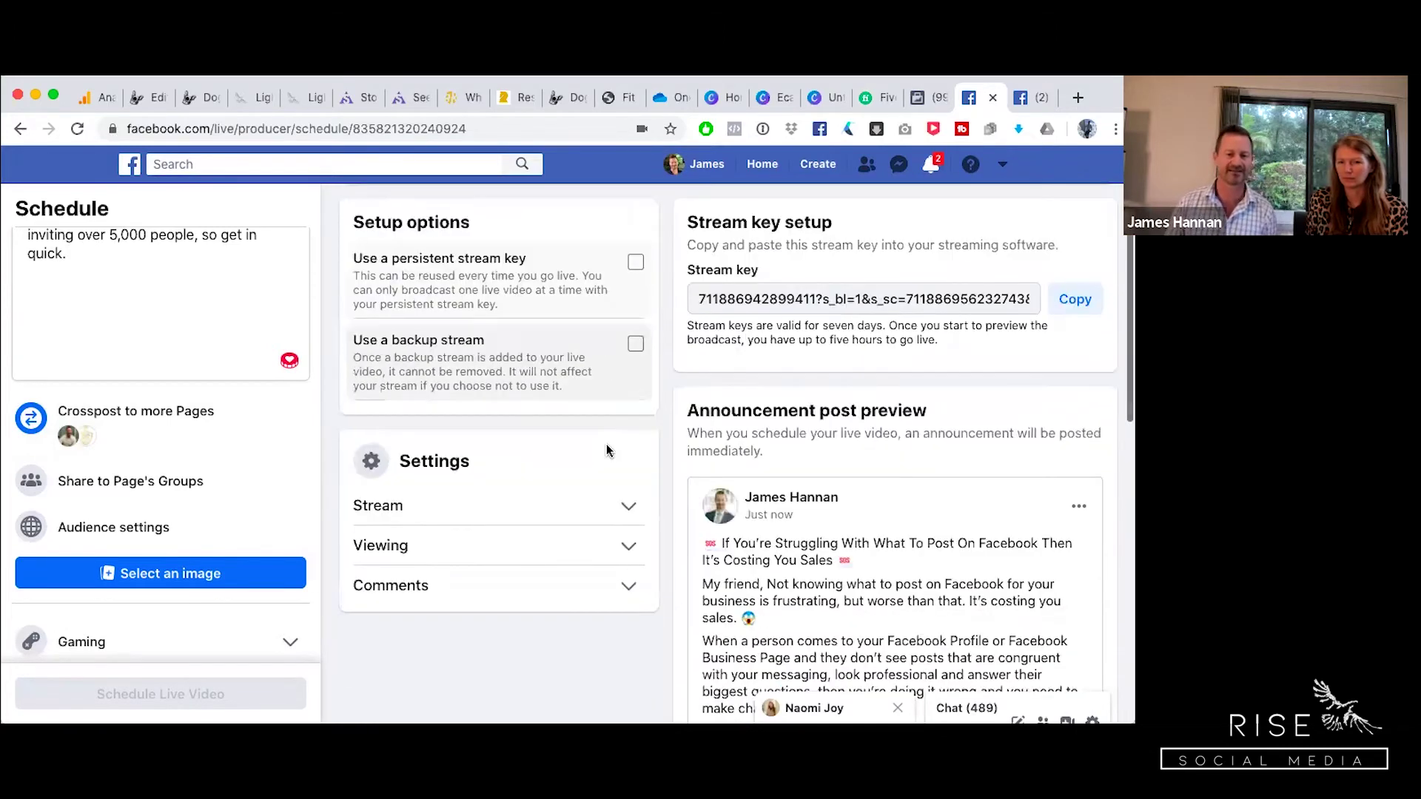
click(633, 509)
scroll(382, 344, down, 5)
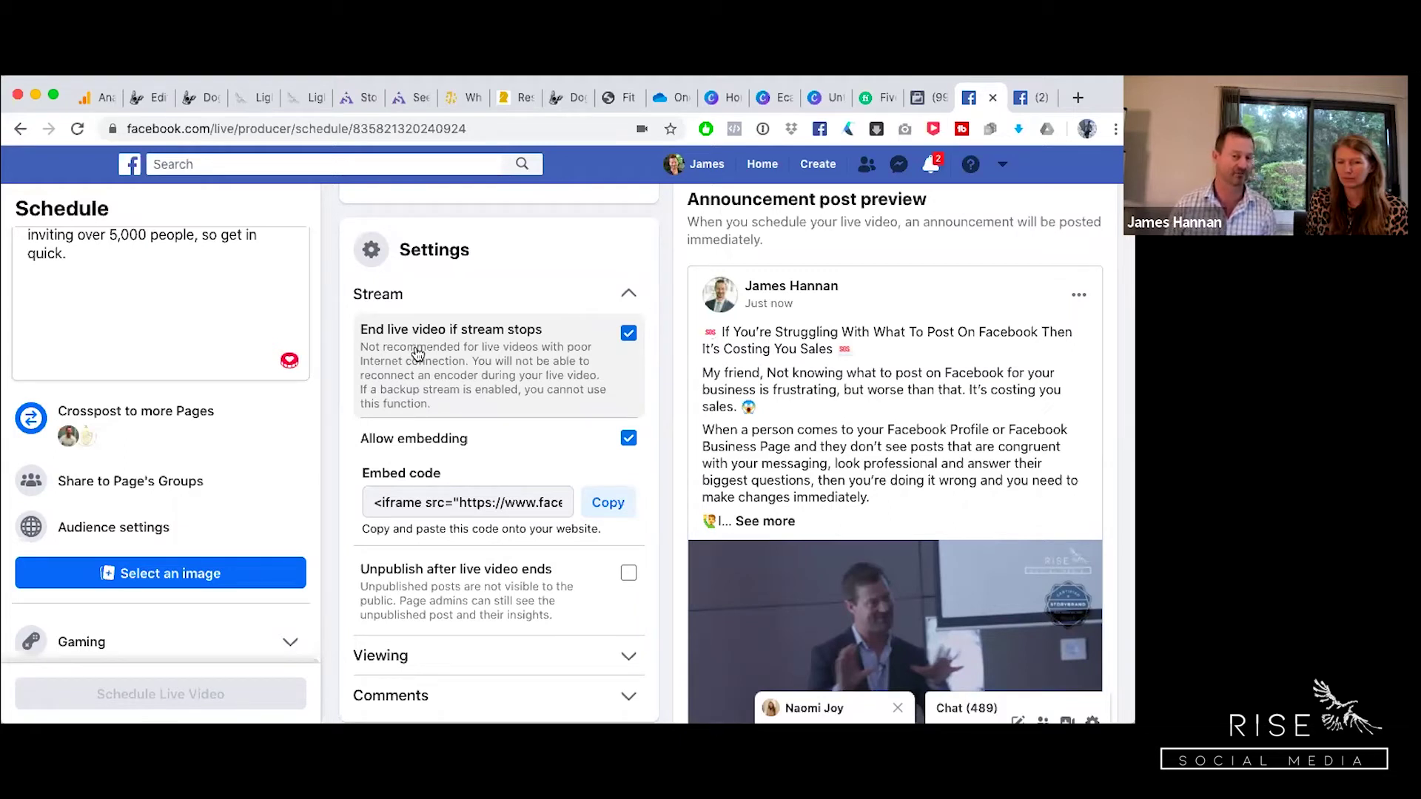
click(371, 503)
drag(372, 503, 433, 507)
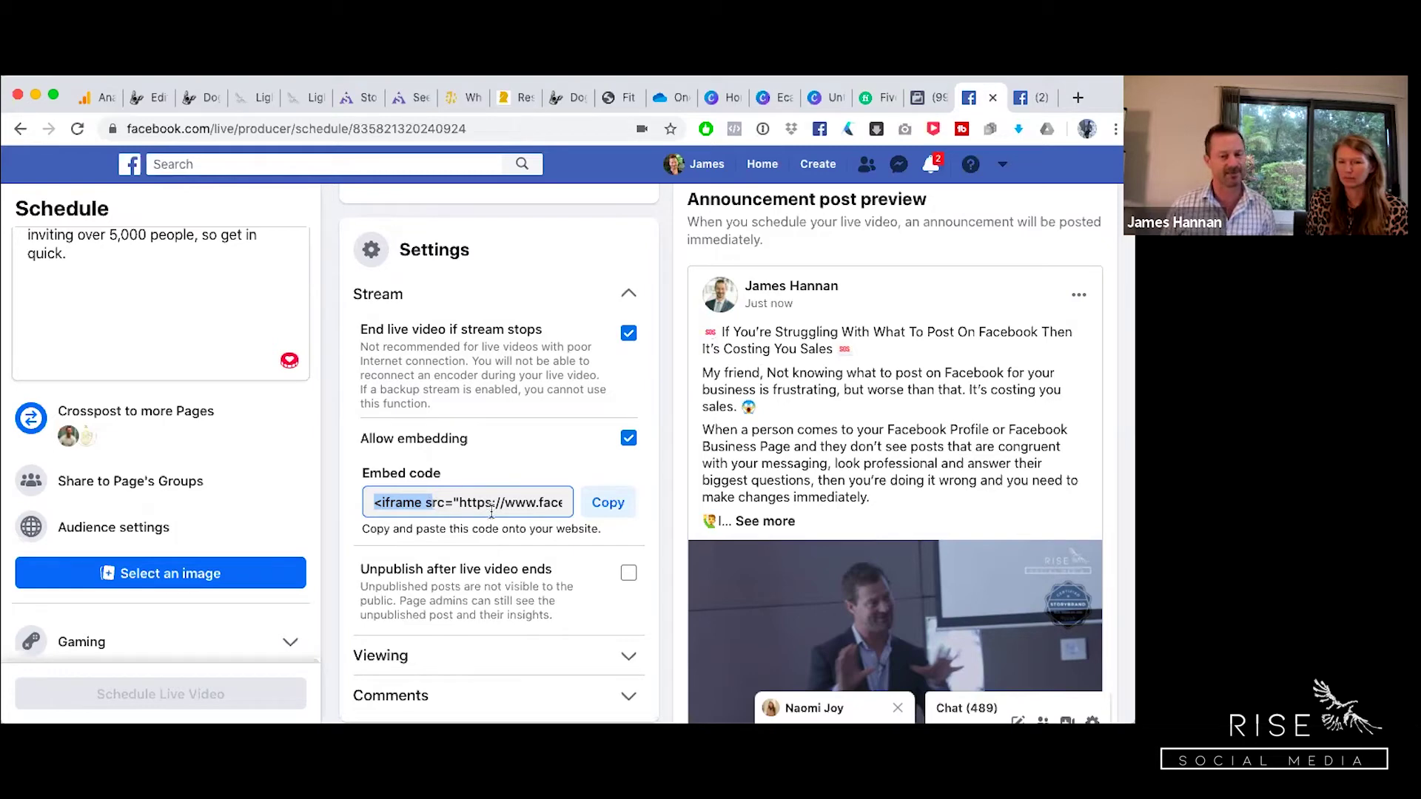
scroll(474, 493, down, 3)
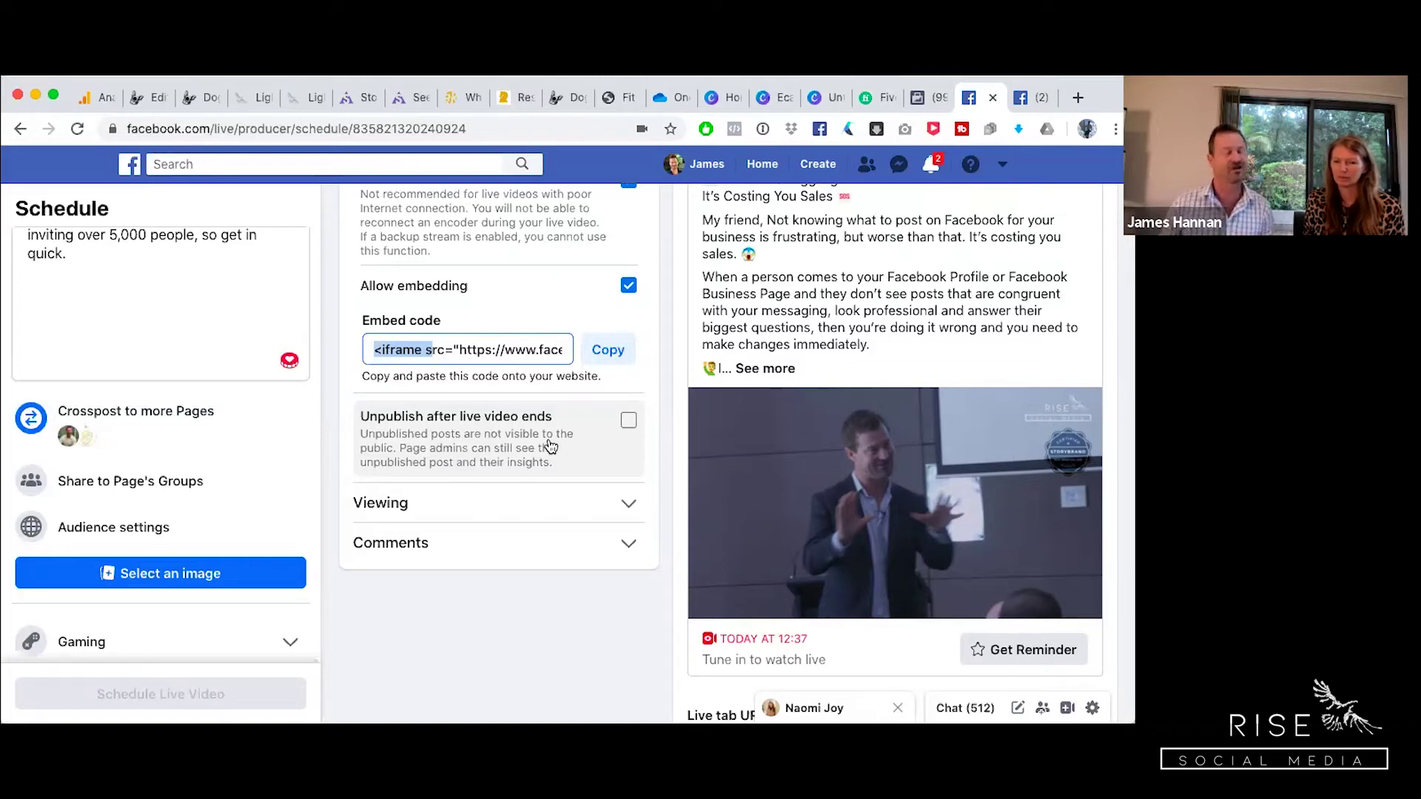
Step: Expand the Viewing and Comments settings and examine the rewind, caption and commenter restriction options
click(625, 503)
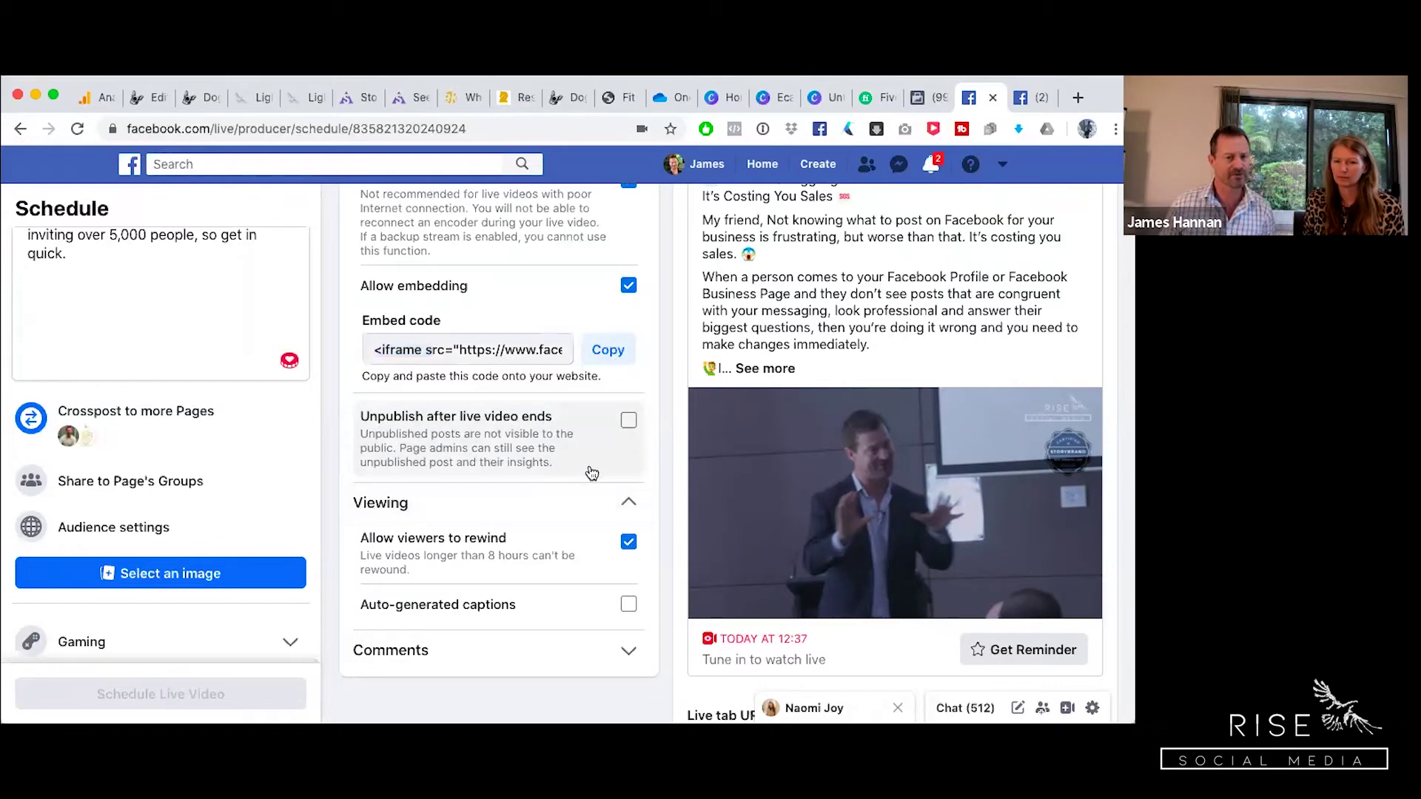
scroll(567, 537, down, 2)
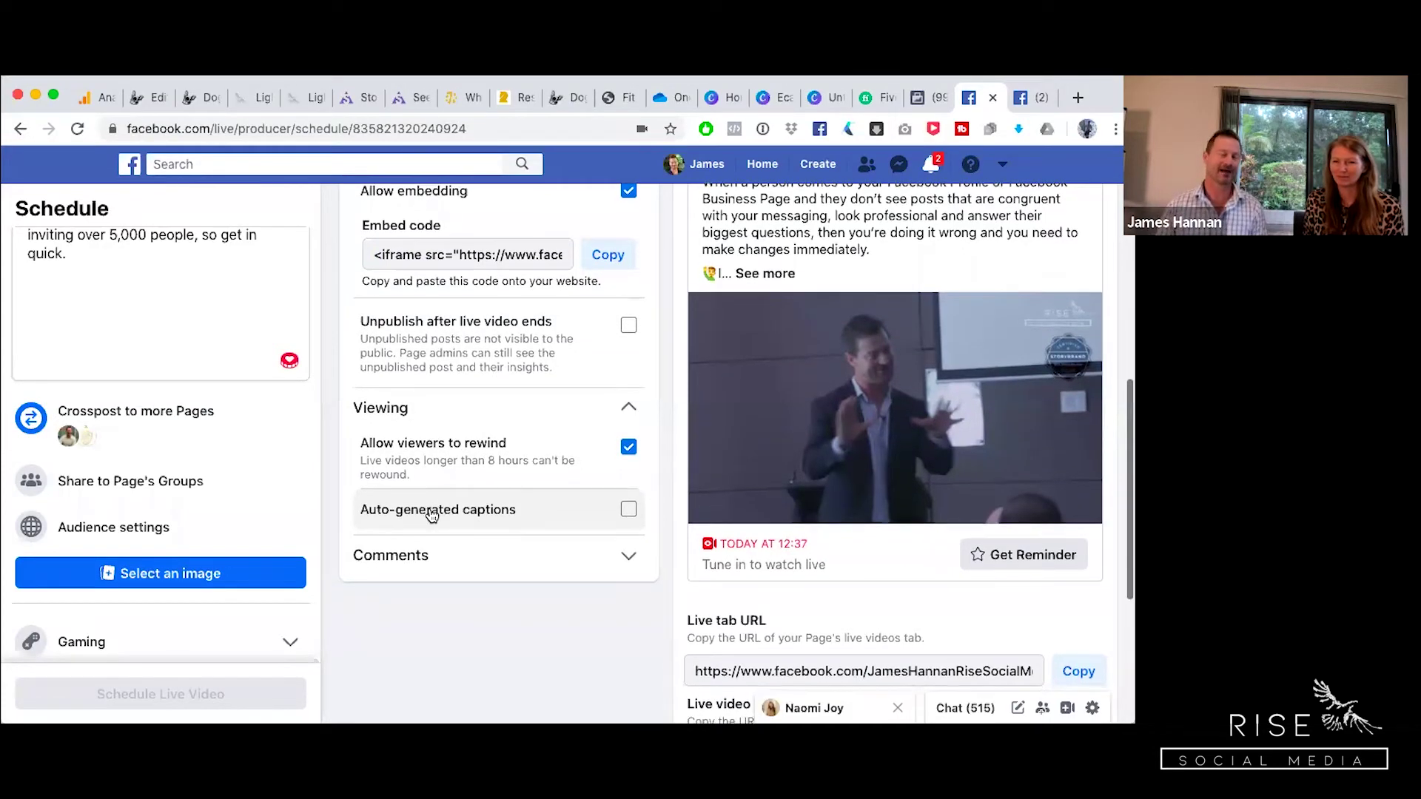
scroll(436, 516, up, 1)
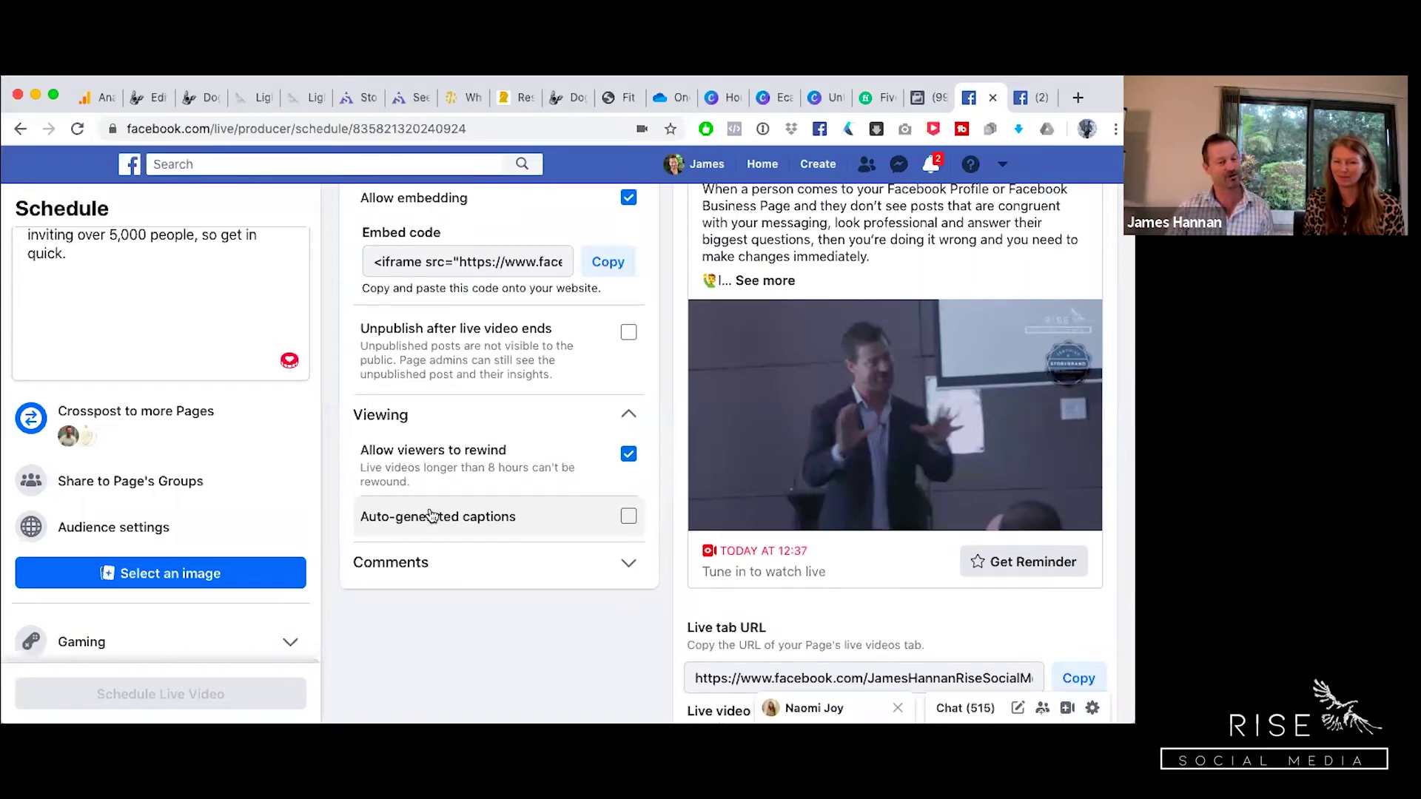
click(627, 564)
scroll(569, 557, down, 2)
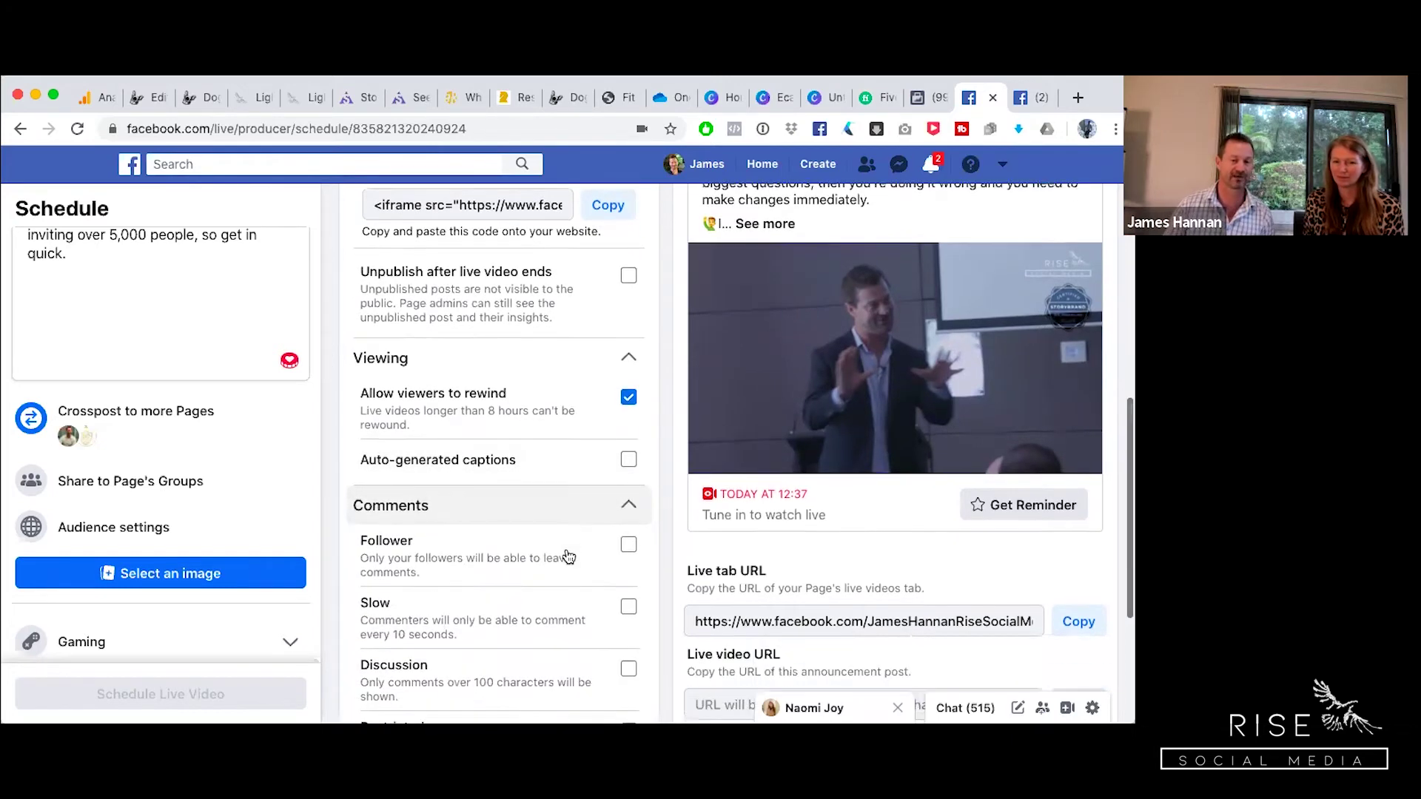
scroll(569, 557, down, 3)
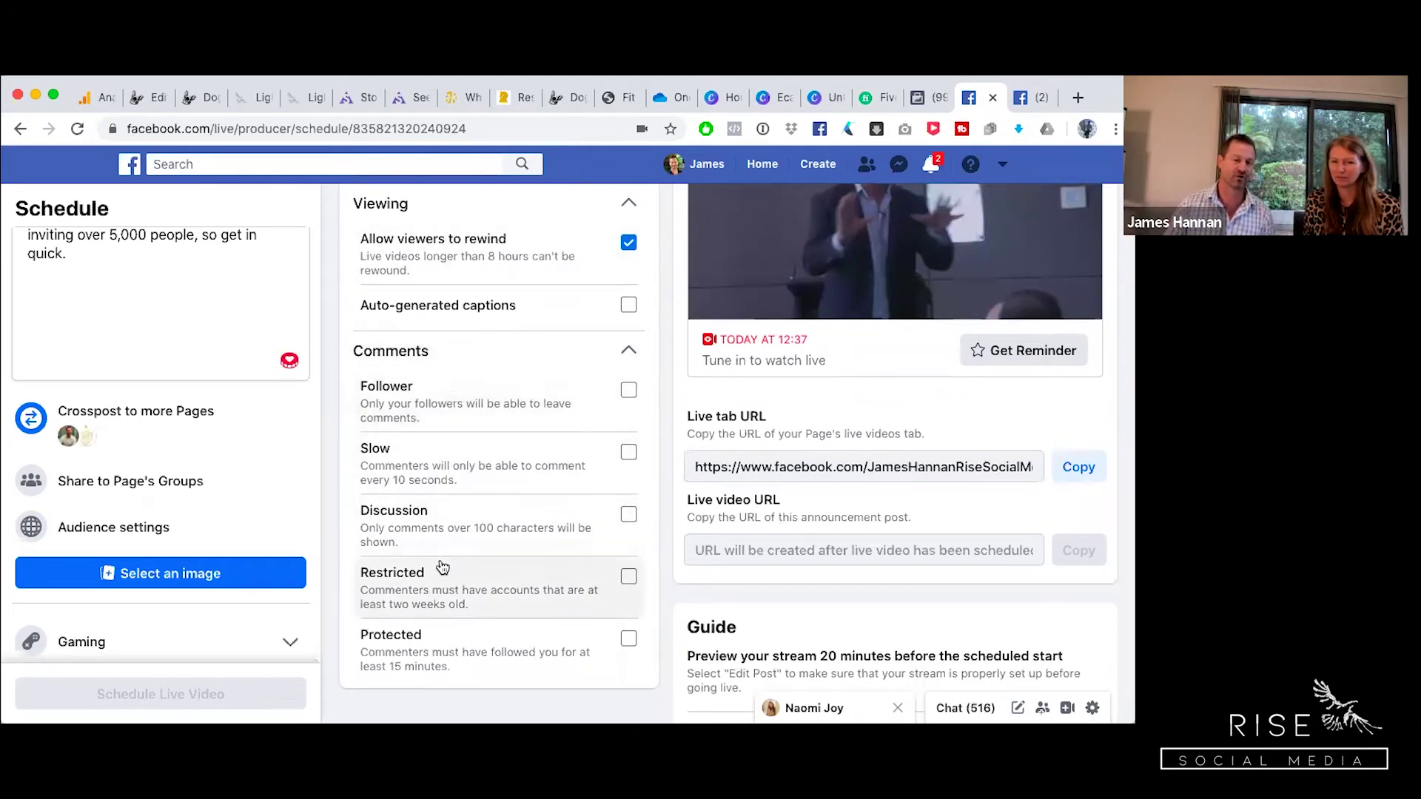
Step: Look over the announcement post preview, including its text, image and reminder option
scroll(444, 593, up, 10)
scroll(448, 585, up, 3)
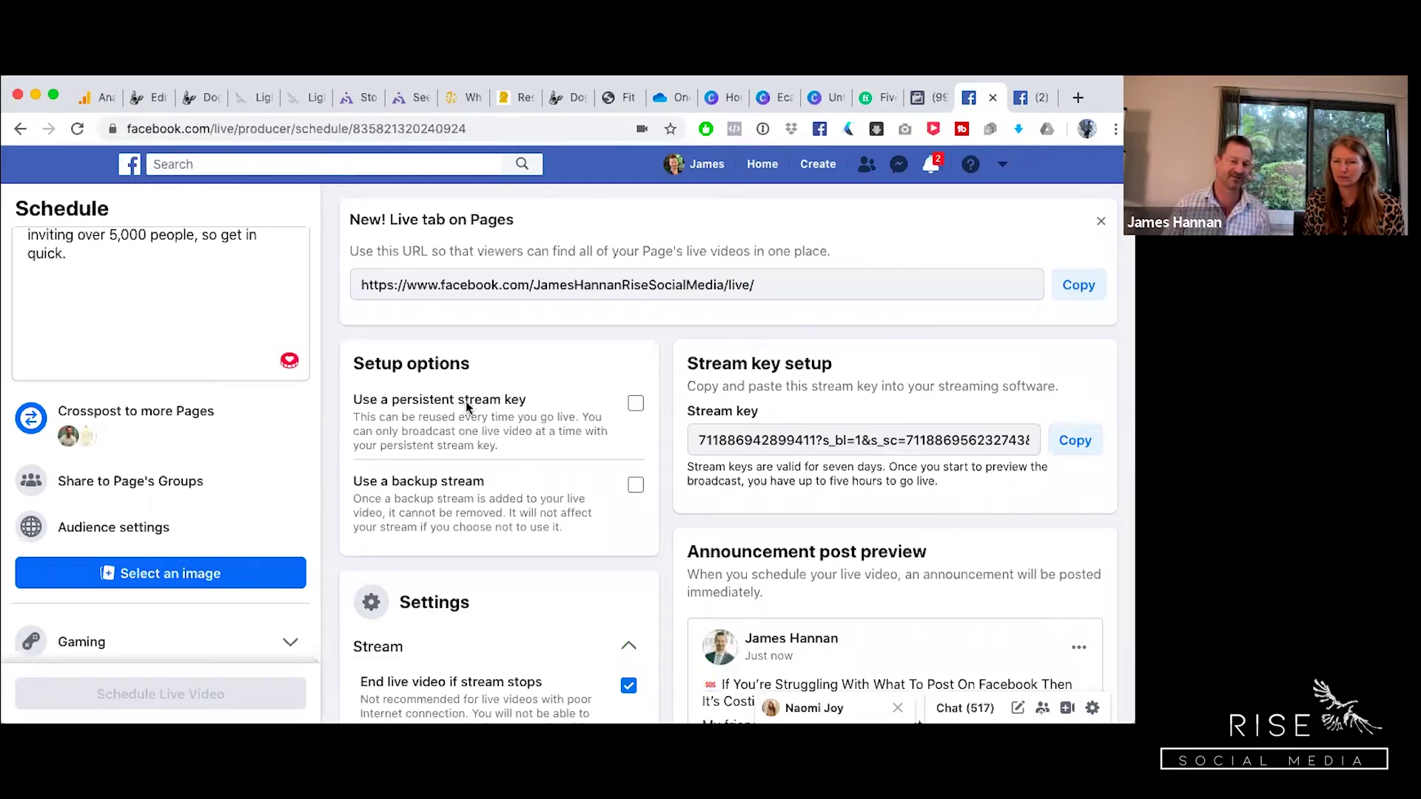
scroll(980, 600, down, 5)
scroll(980, 606, down, 2)
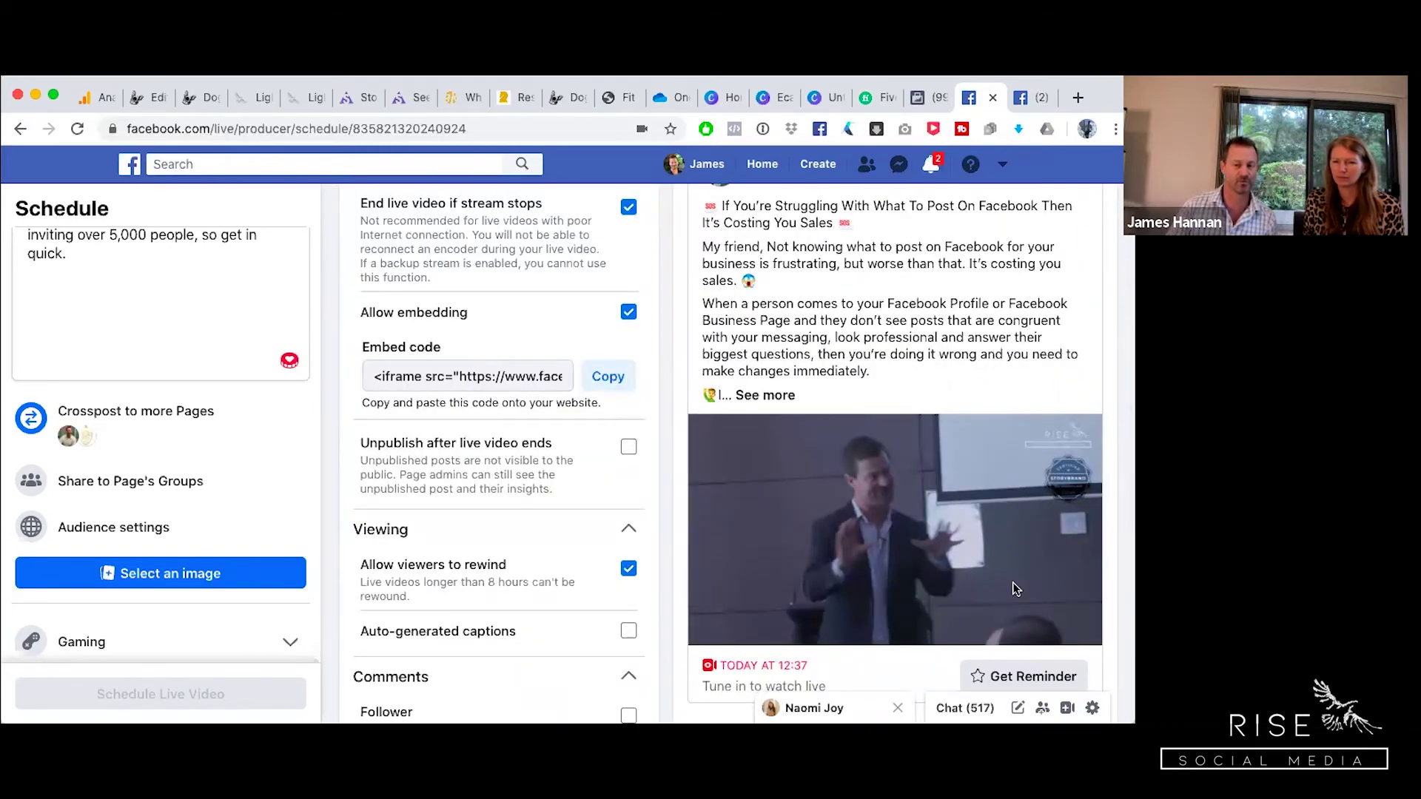
scroll(1015, 589, down, 1)
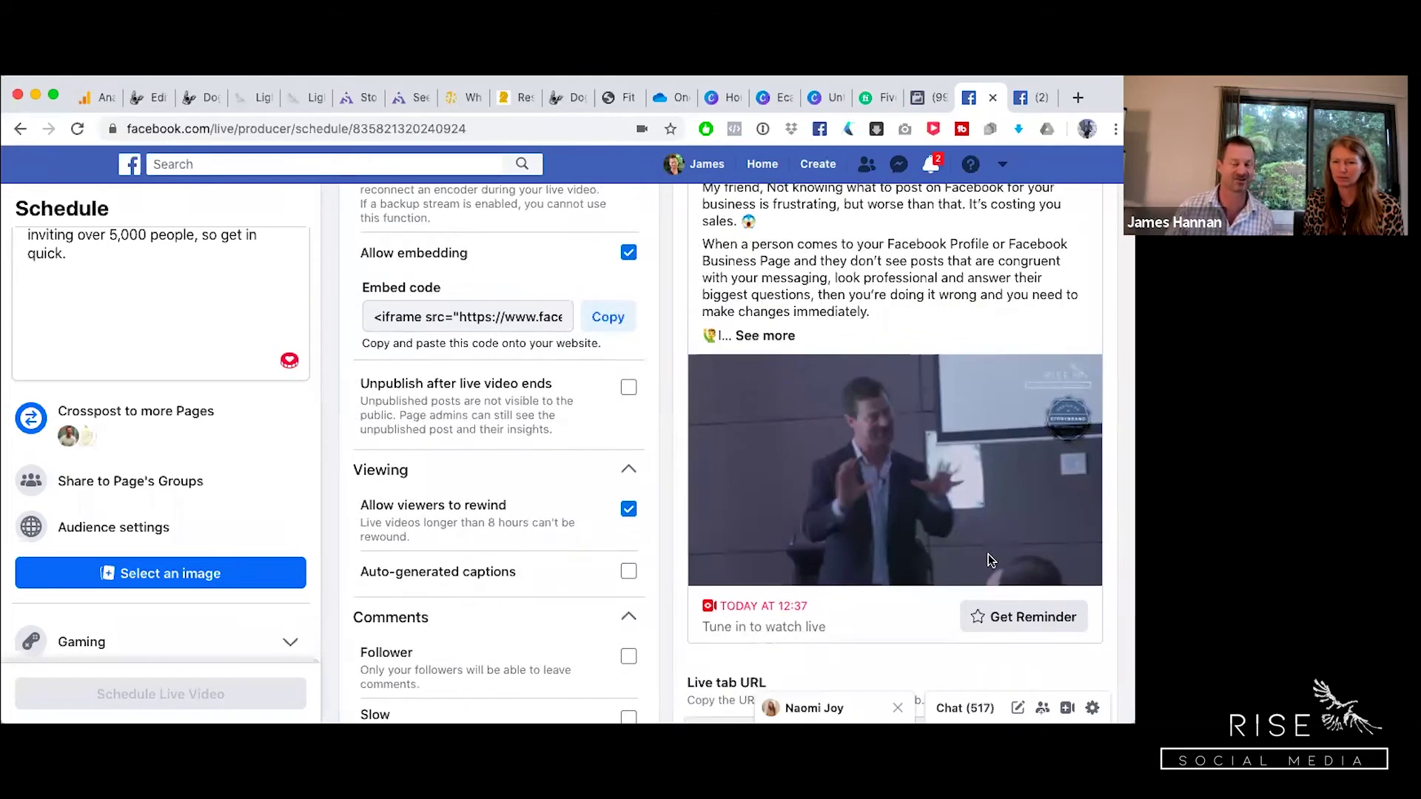
scroll(989, 503, up, 2)
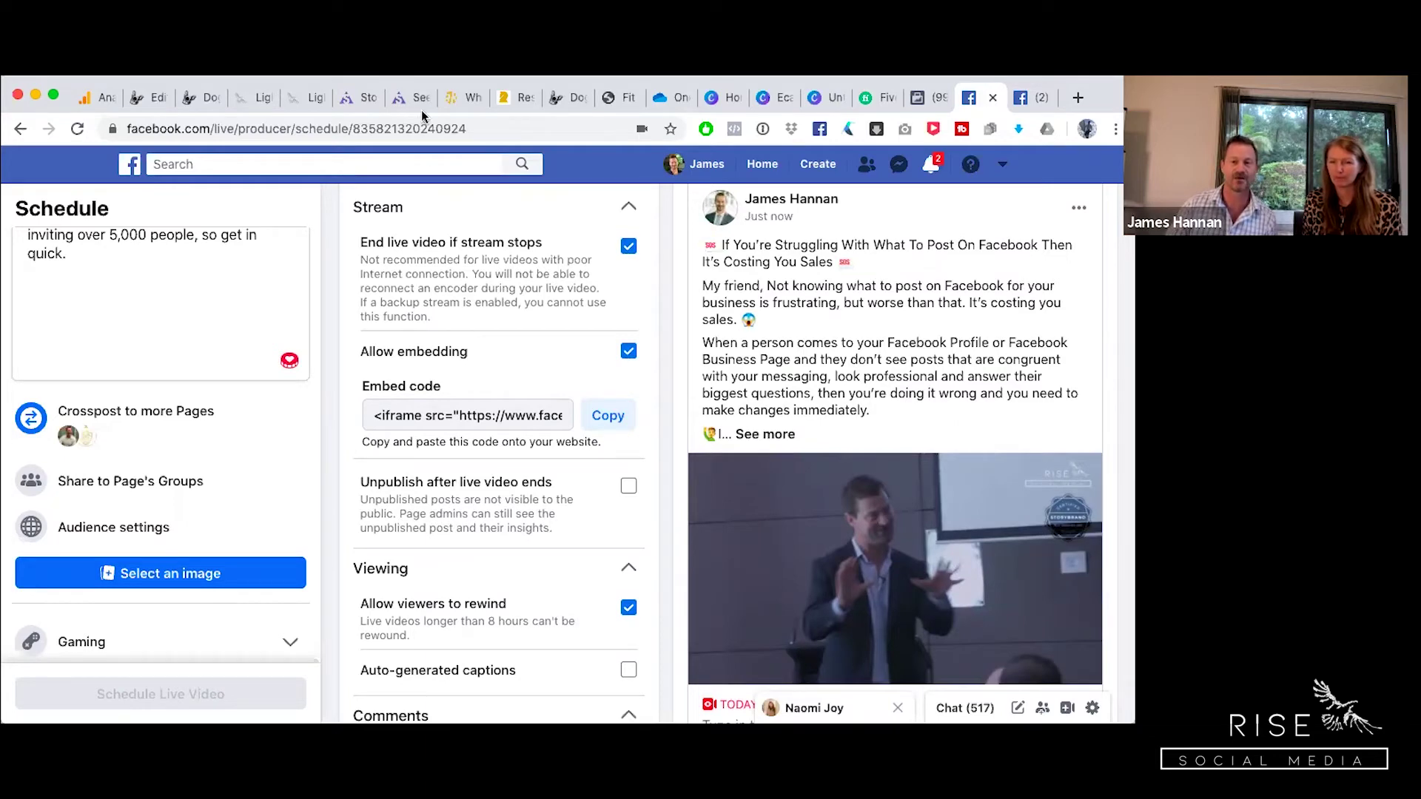
Step: Switch to the Ecamm Live Template design in Canva and change the first page's time and day text to "1200pm Sydney Friday"
click(770, 99)
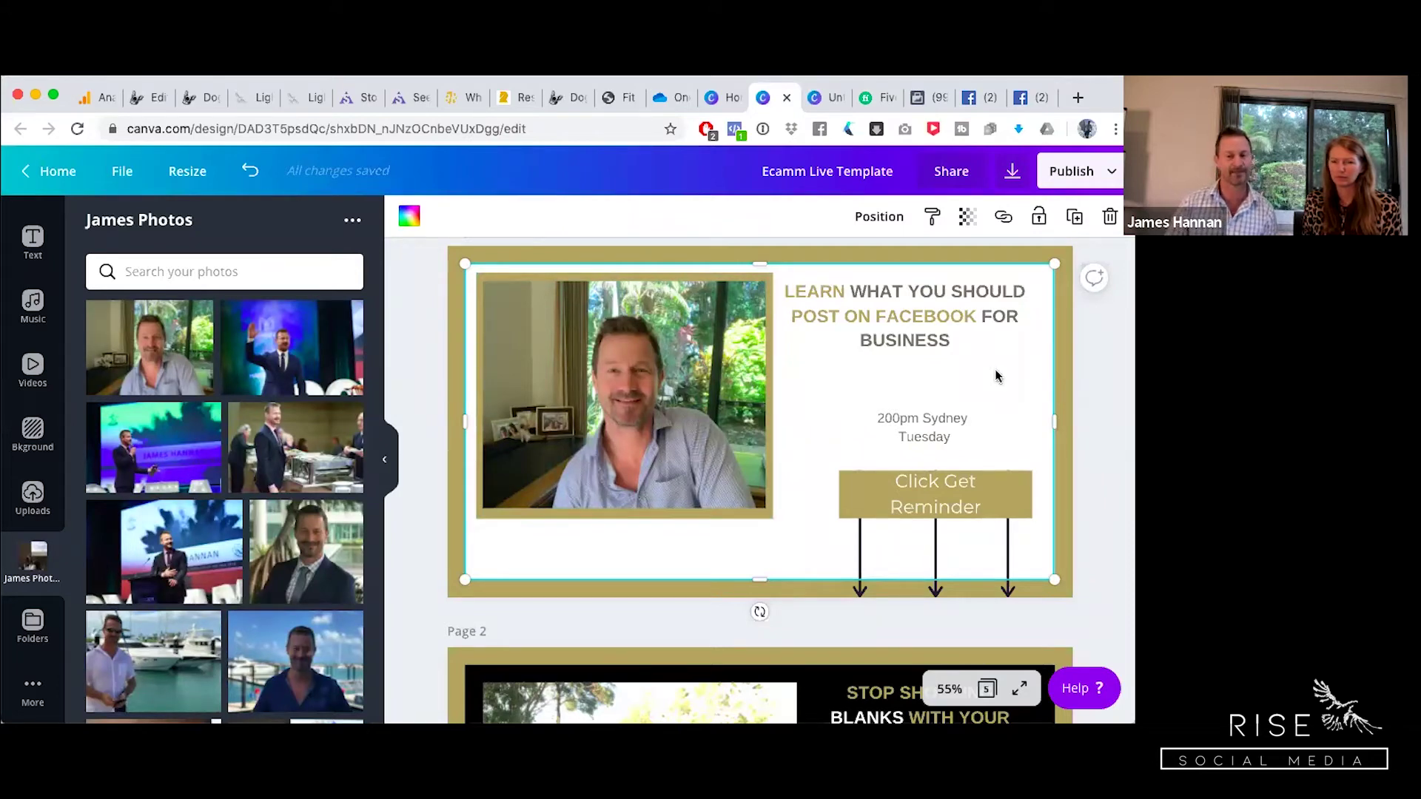
click(891, 419)
triple_click(891, 419)
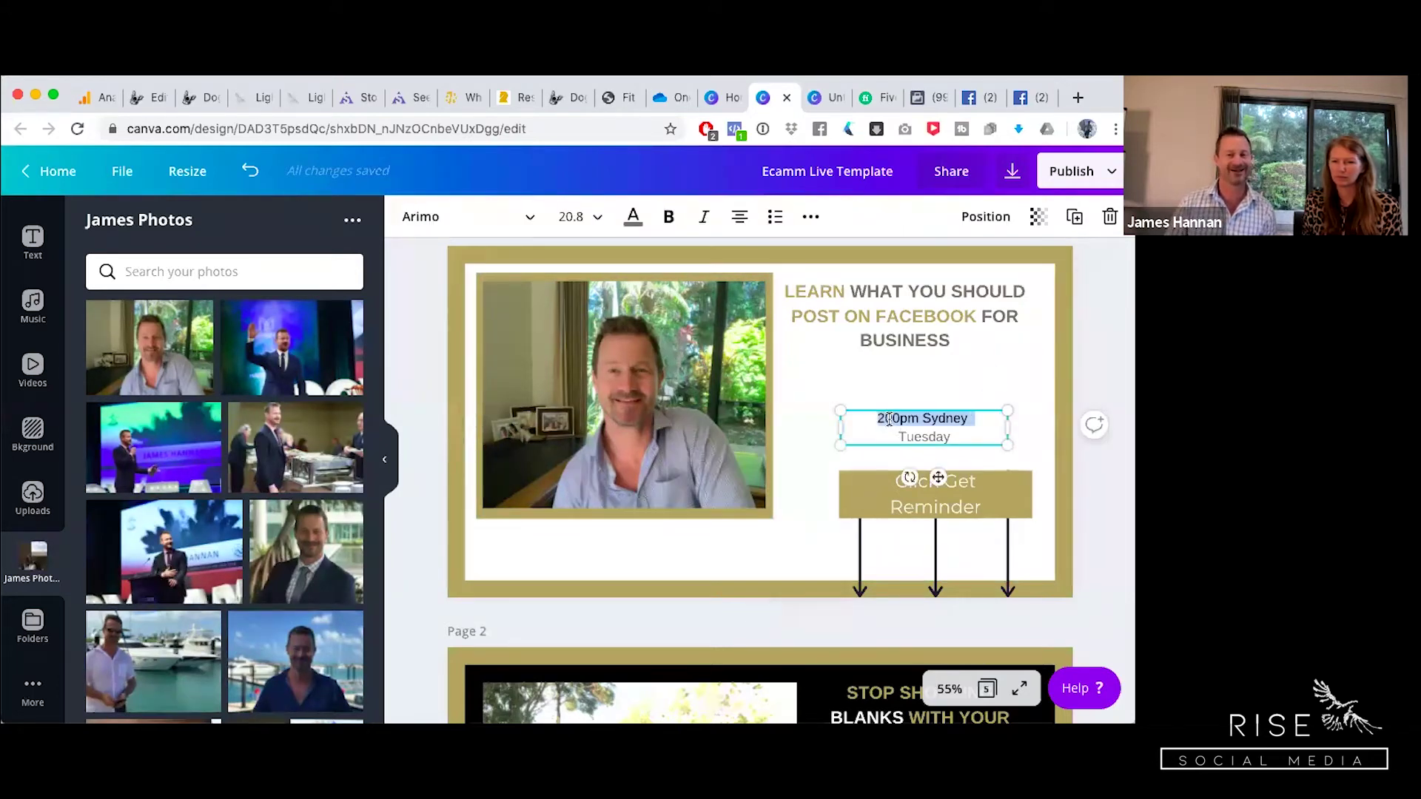
click(888, 420)
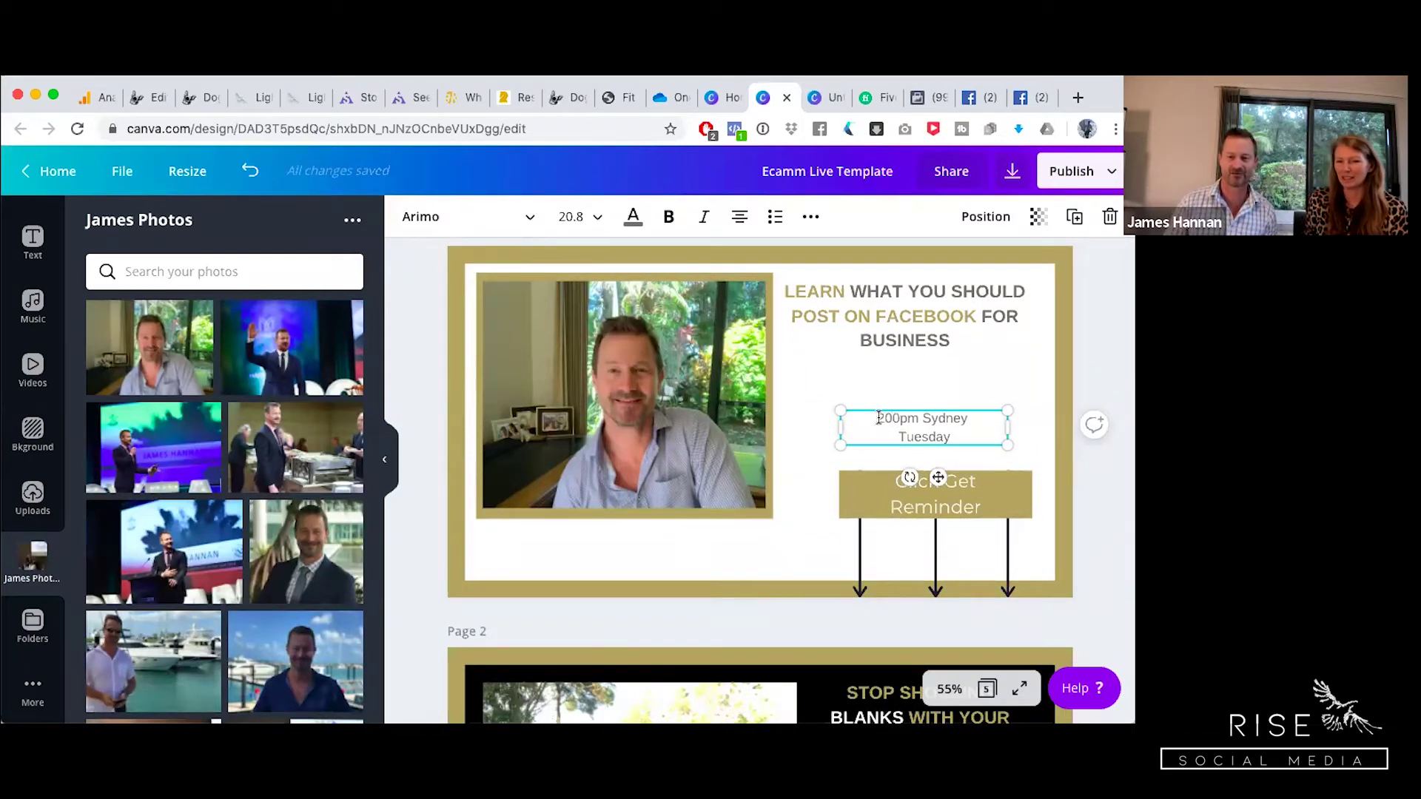
text(1)
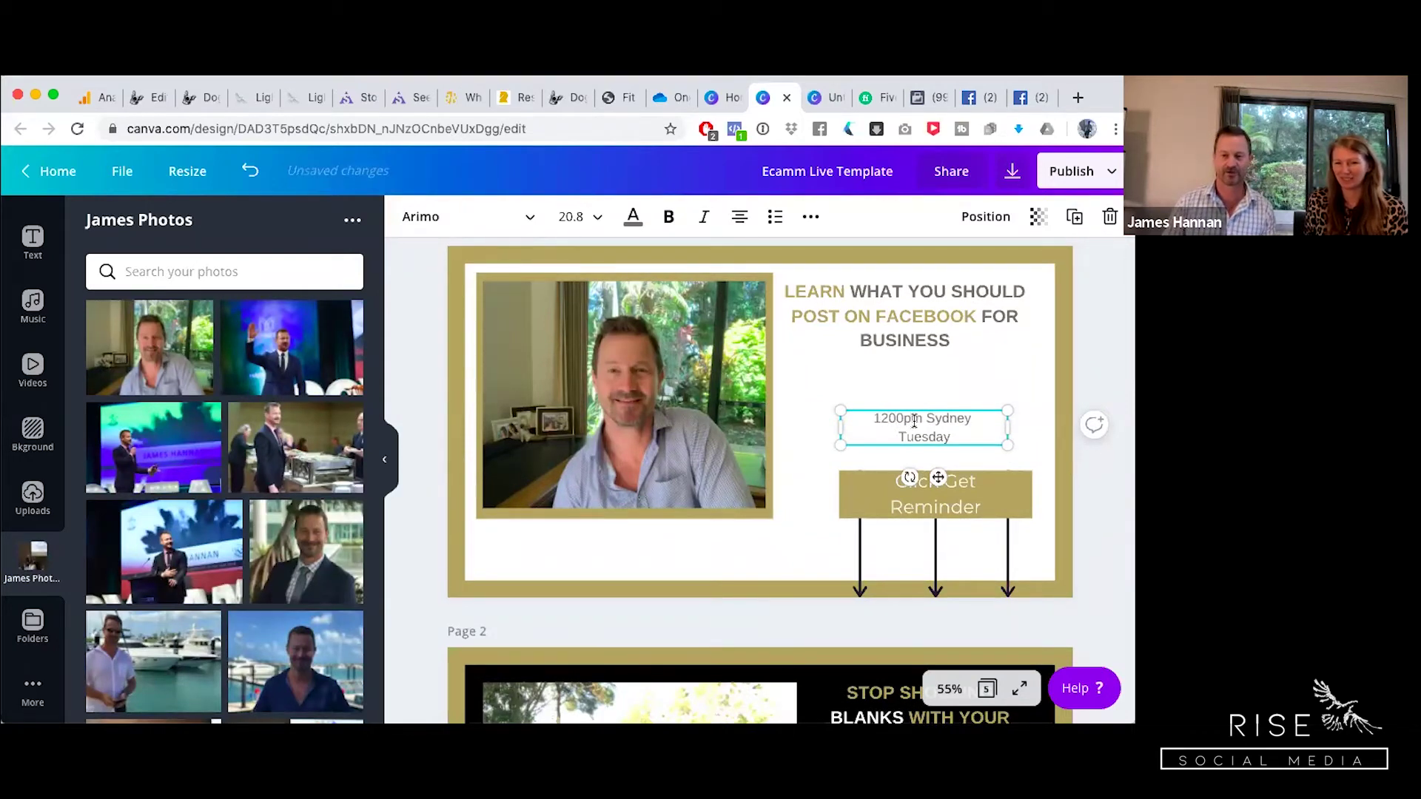
double_click(916, 435)
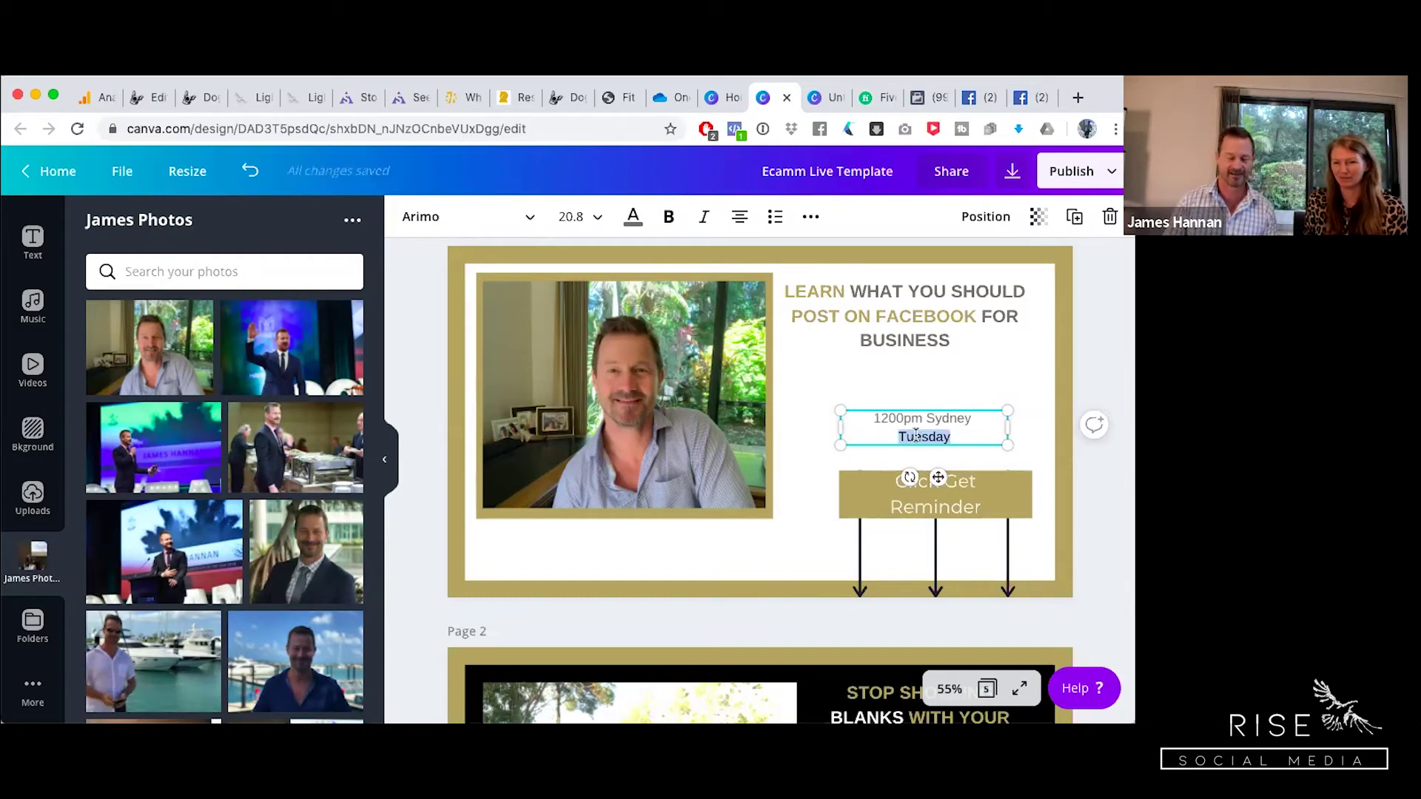
text(Friday)
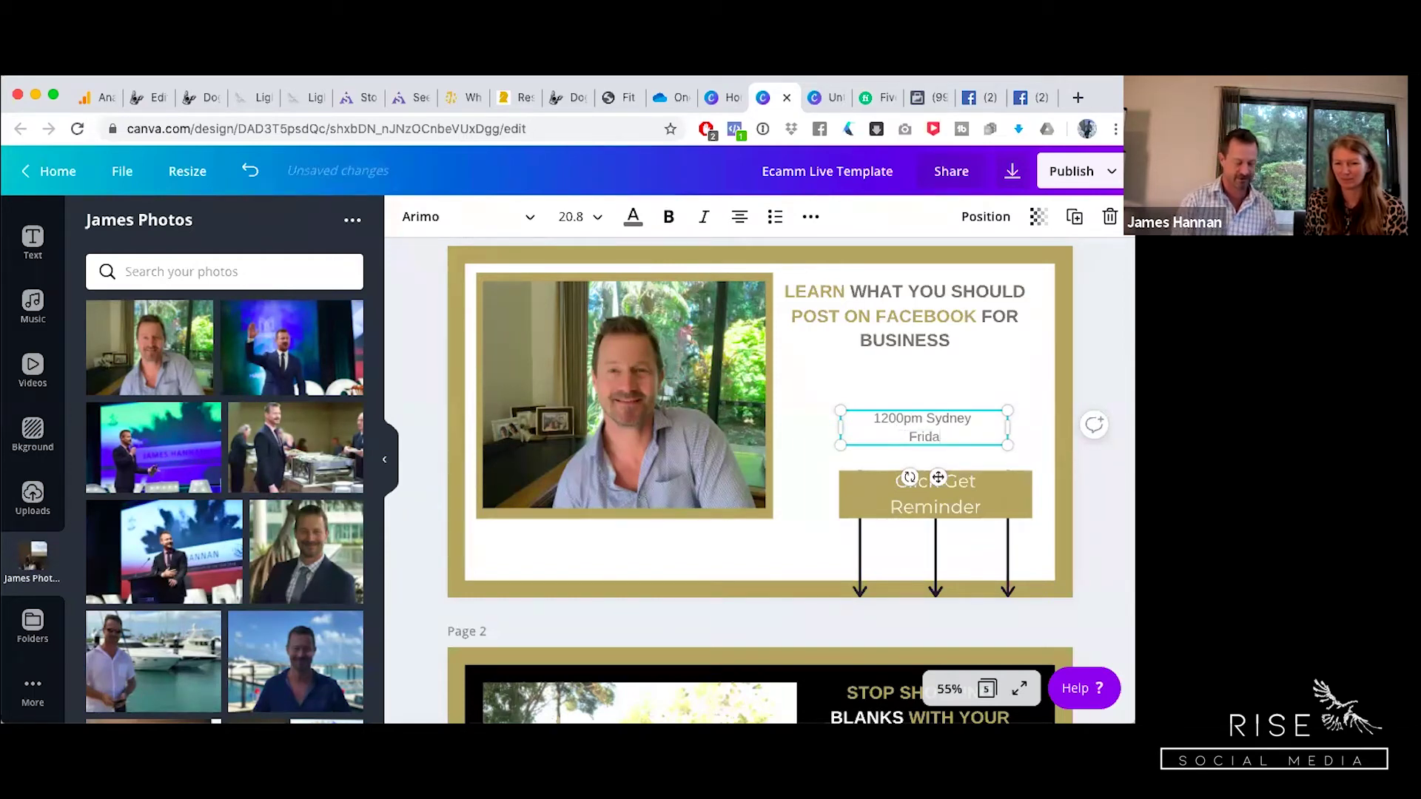
click(960, 375)
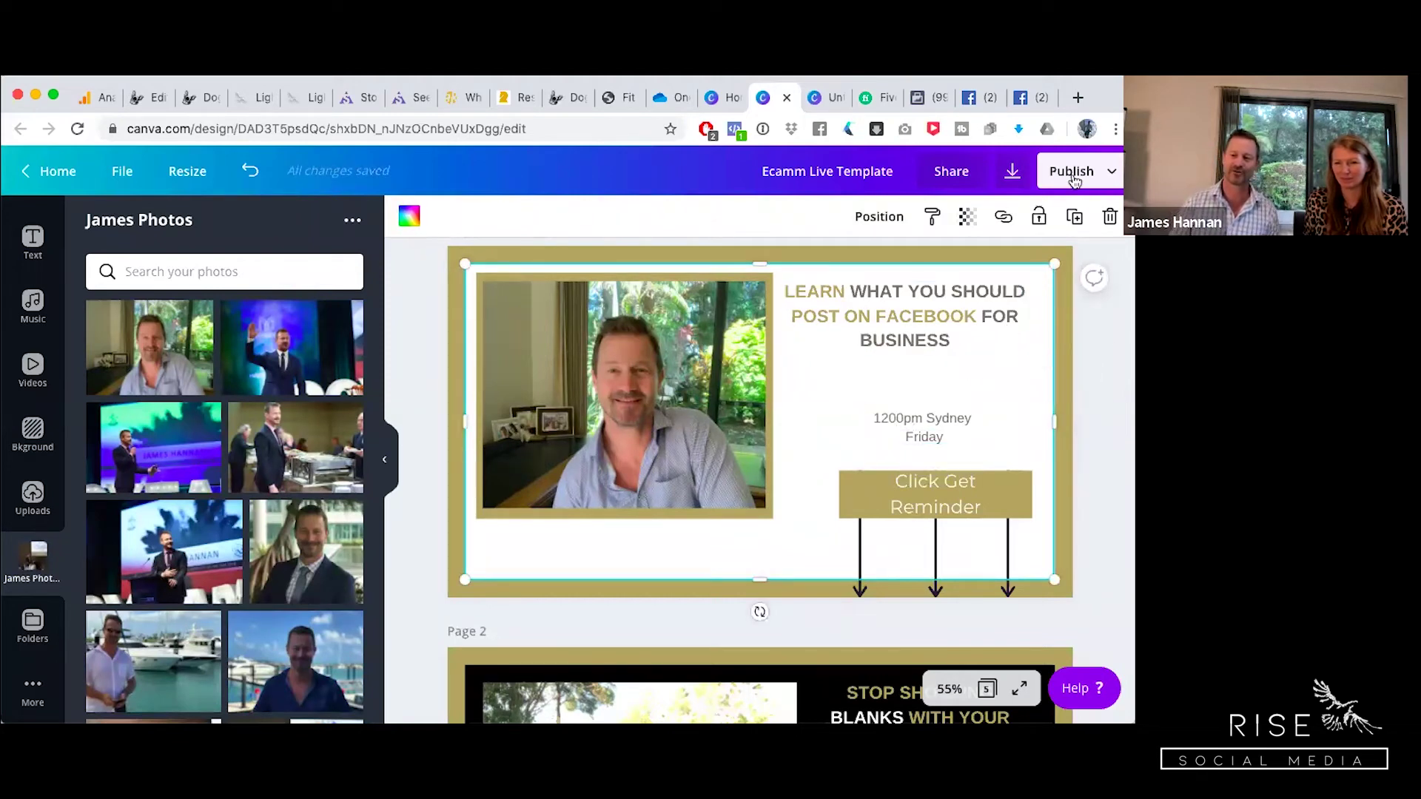
Step: Download only page 1 of the Ecamm Live Template design as a PNG
click(1013, 172)
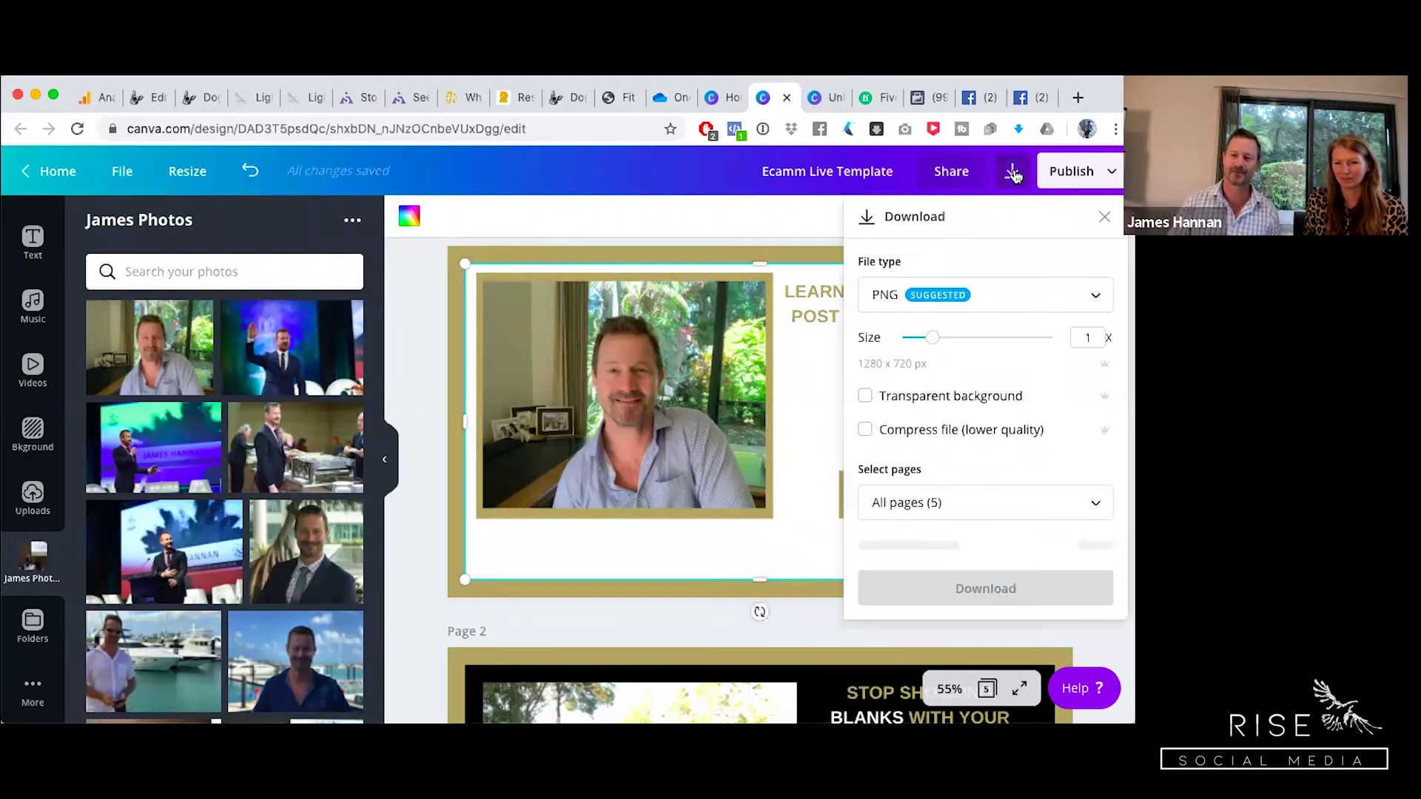
click(953, 501)
click(1092, 267)
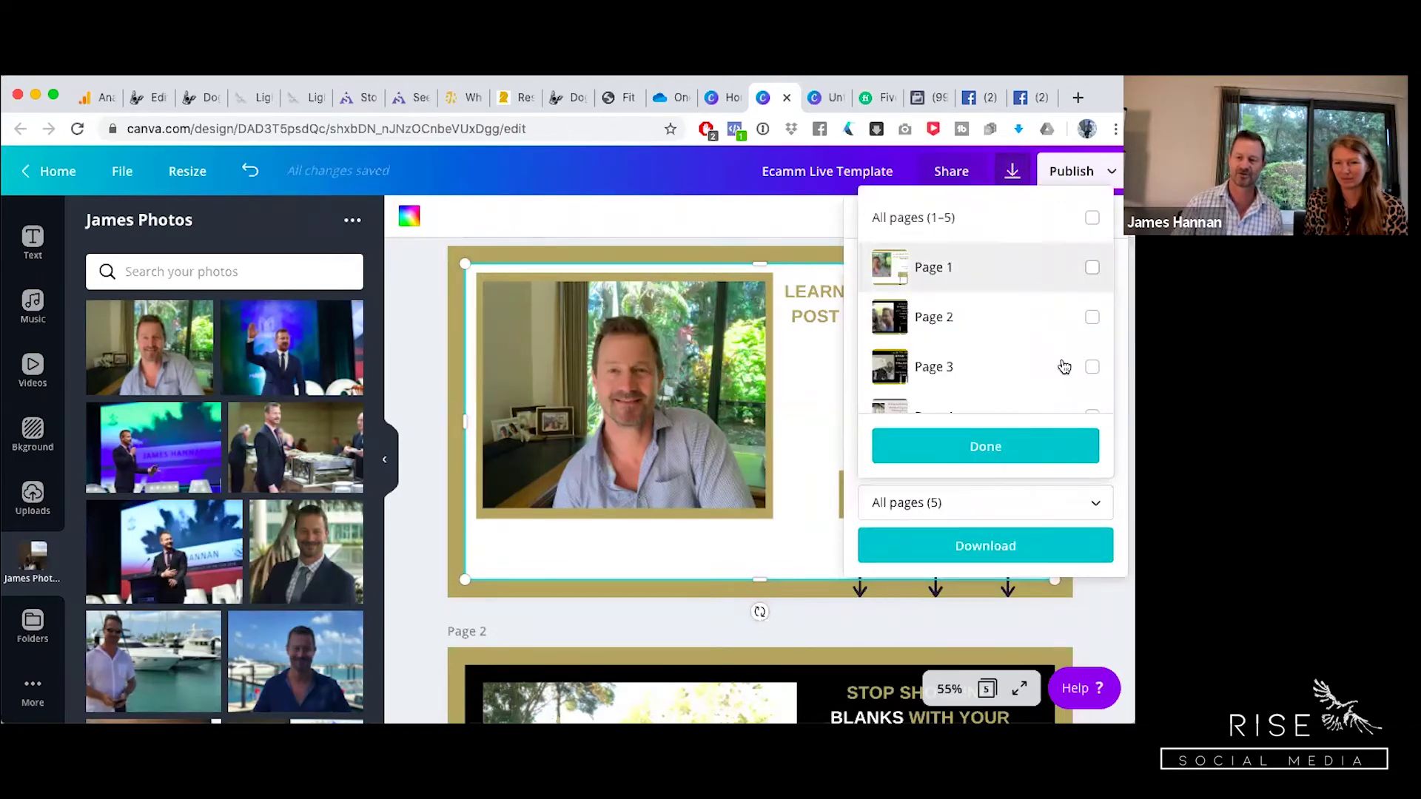
click(987, 450)
click(1027, 556)
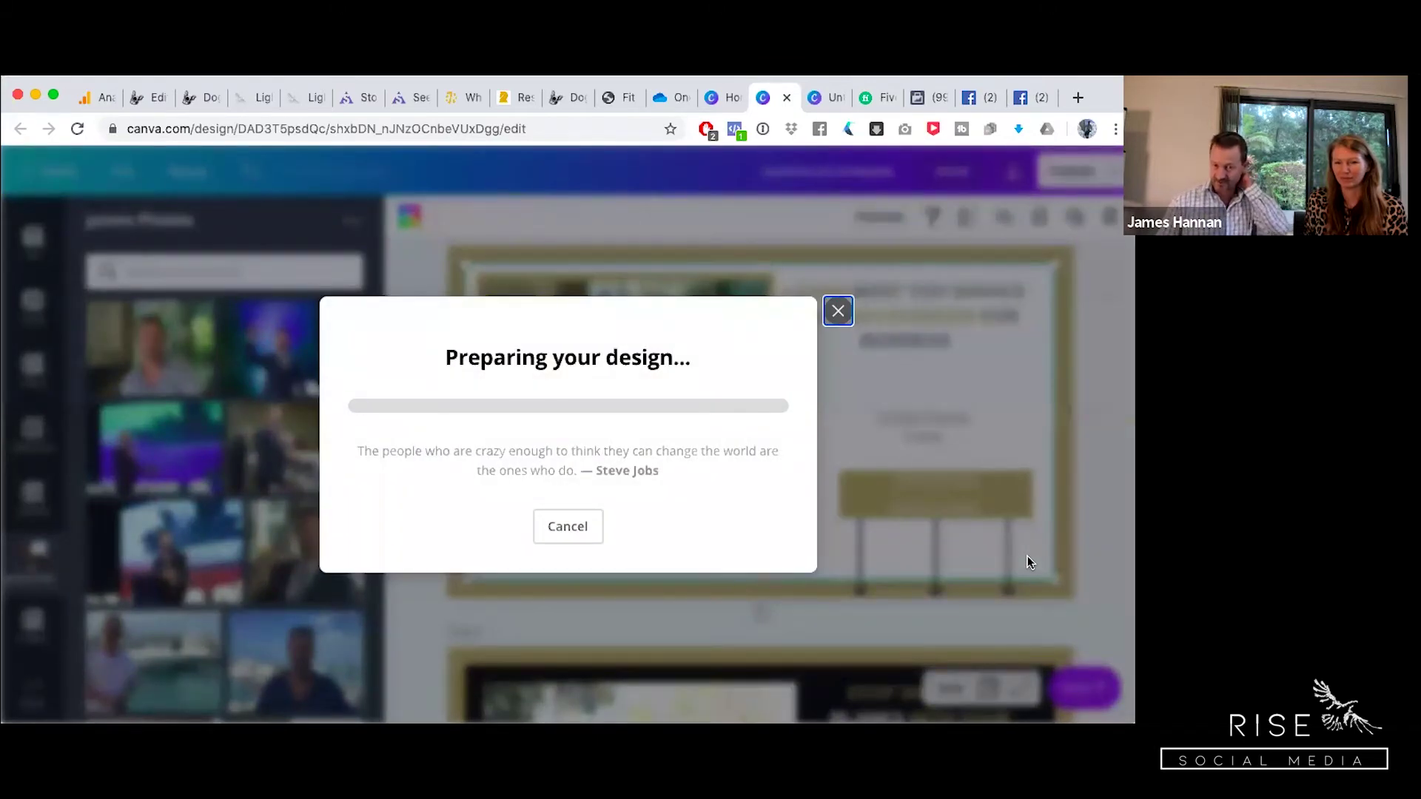
Step: Switch to the Facebook live video schedule and add the downloaded page 1 image to the announcement post
click(980, 103)
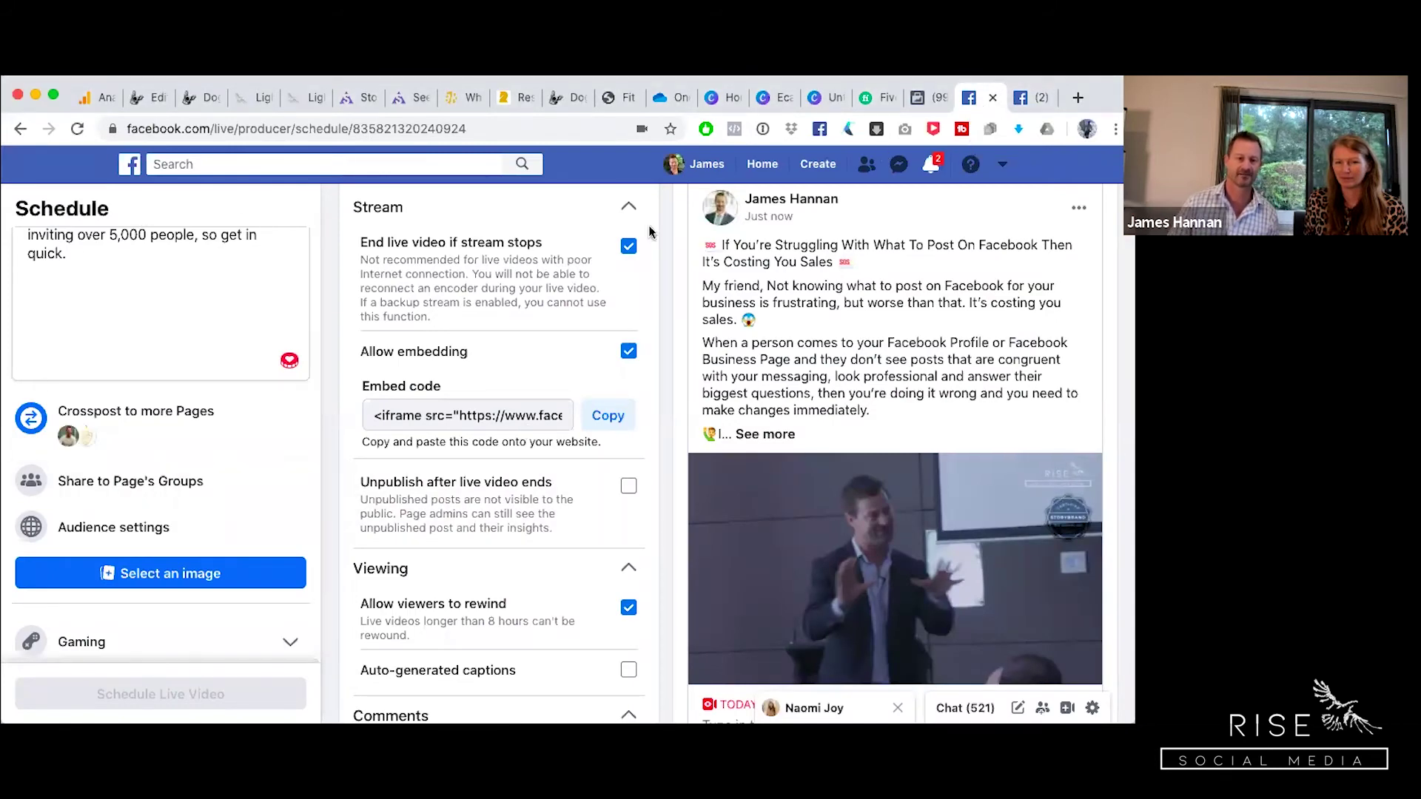
click(170, 576)
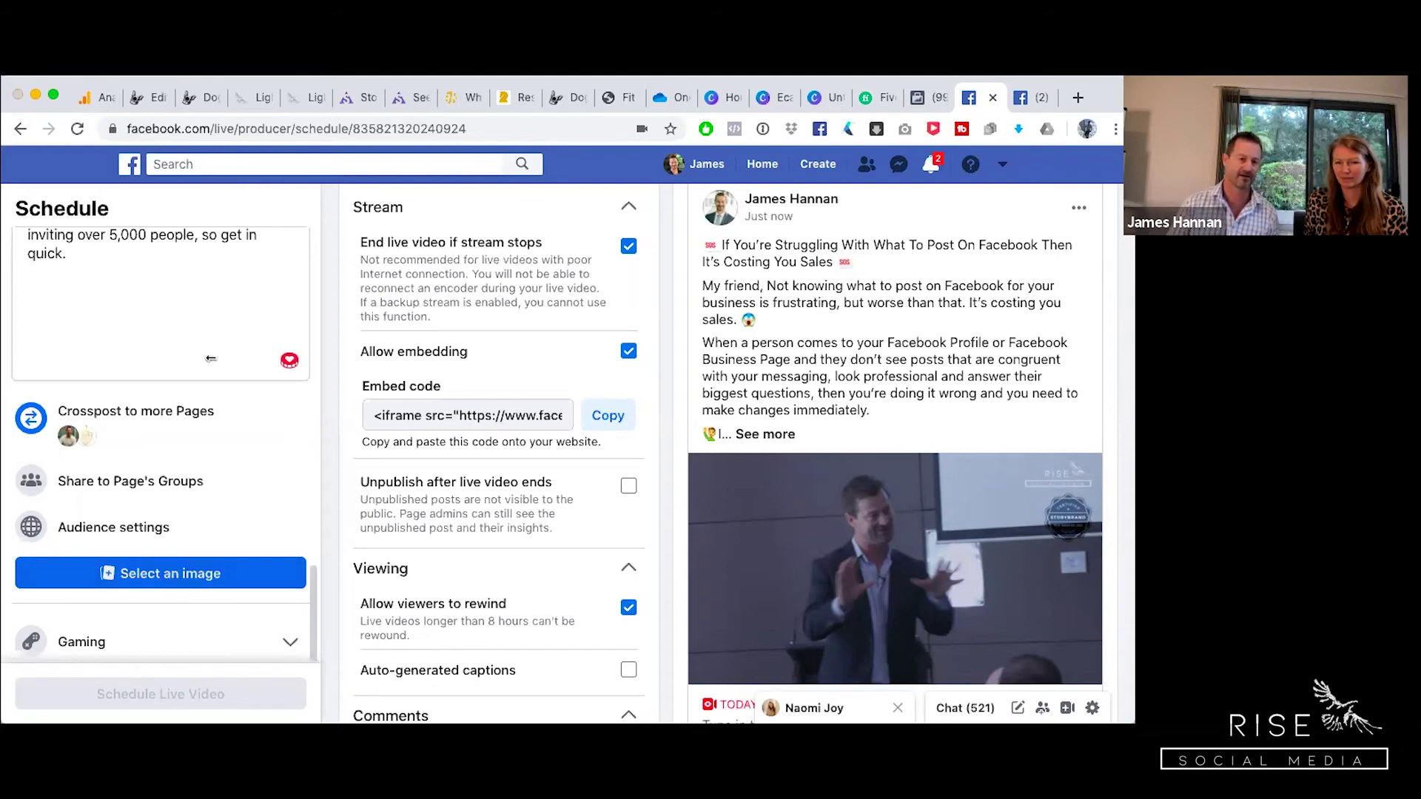
double_click(459, 209)
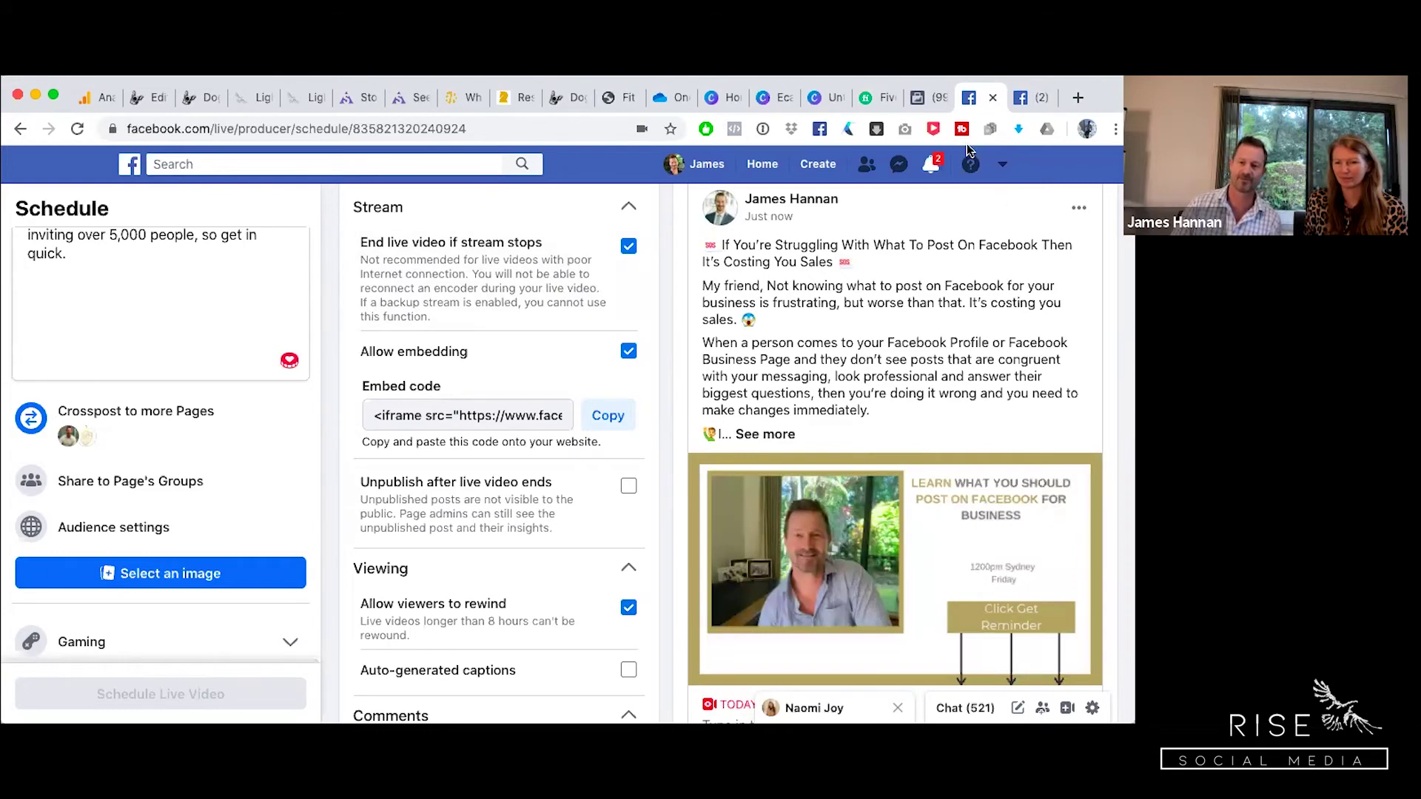
Step: Set the live video's date to 22 May 2020 and time to 12:00, and schedule it
scroll(996, 527, down, 3)
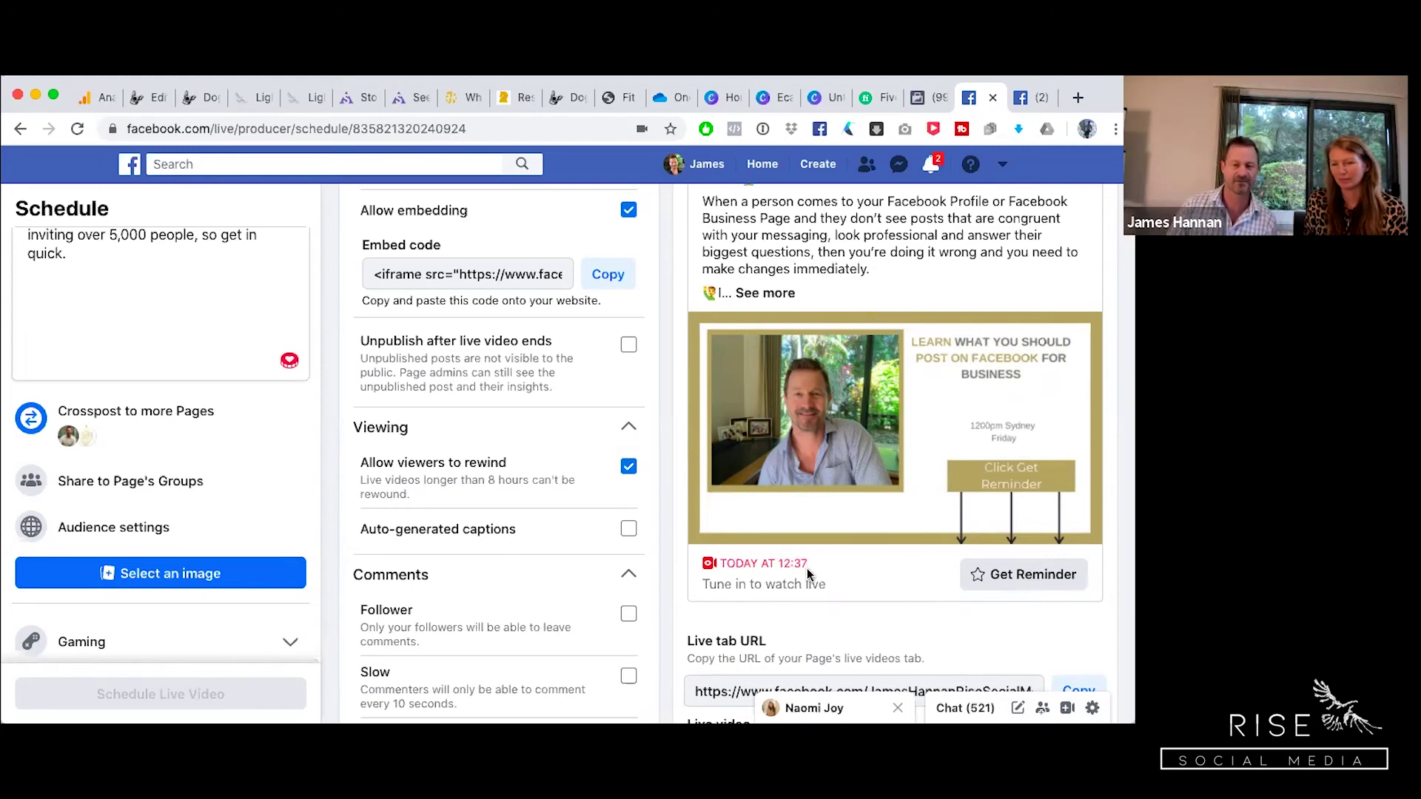
scroll(191, 522, up, 10)
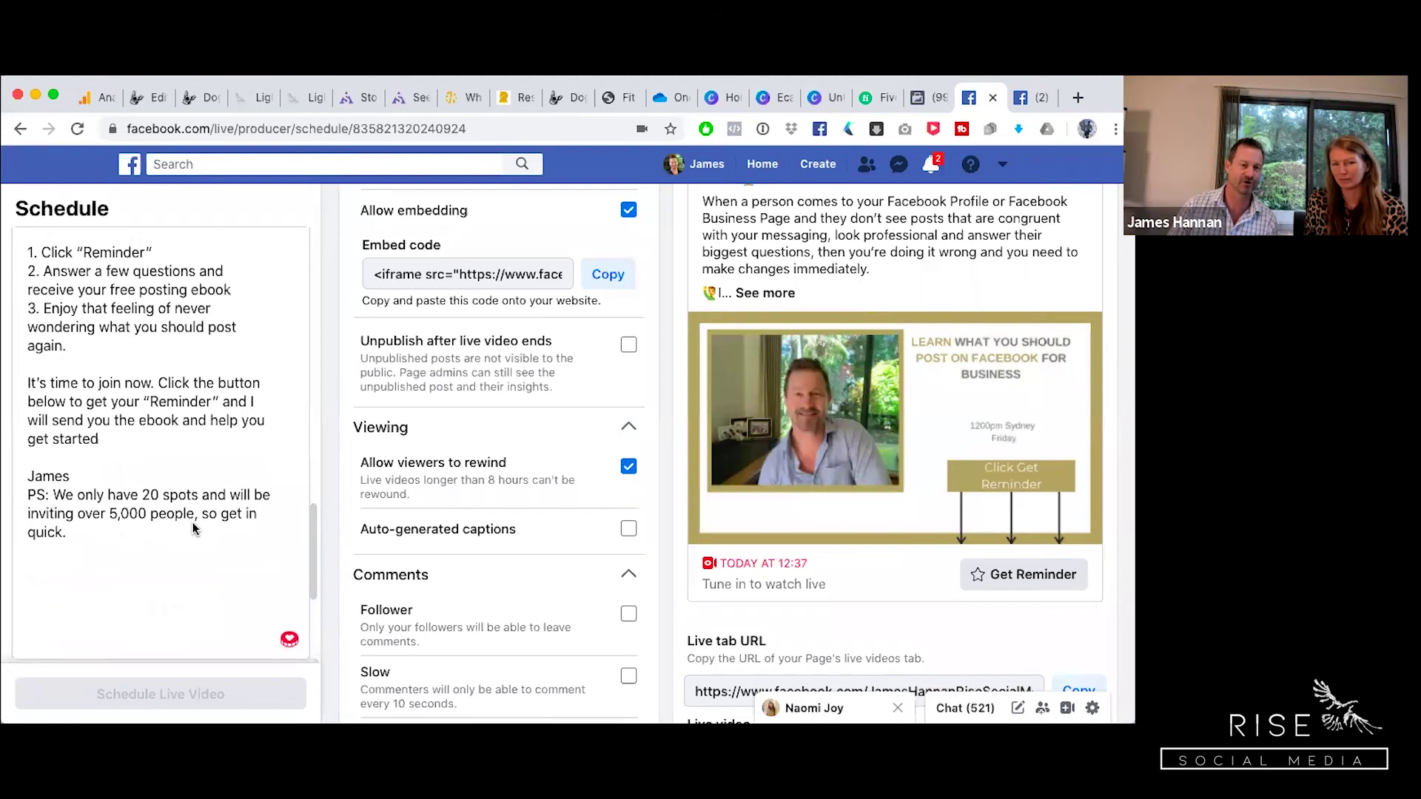
scroll(193, 527, up, 10)
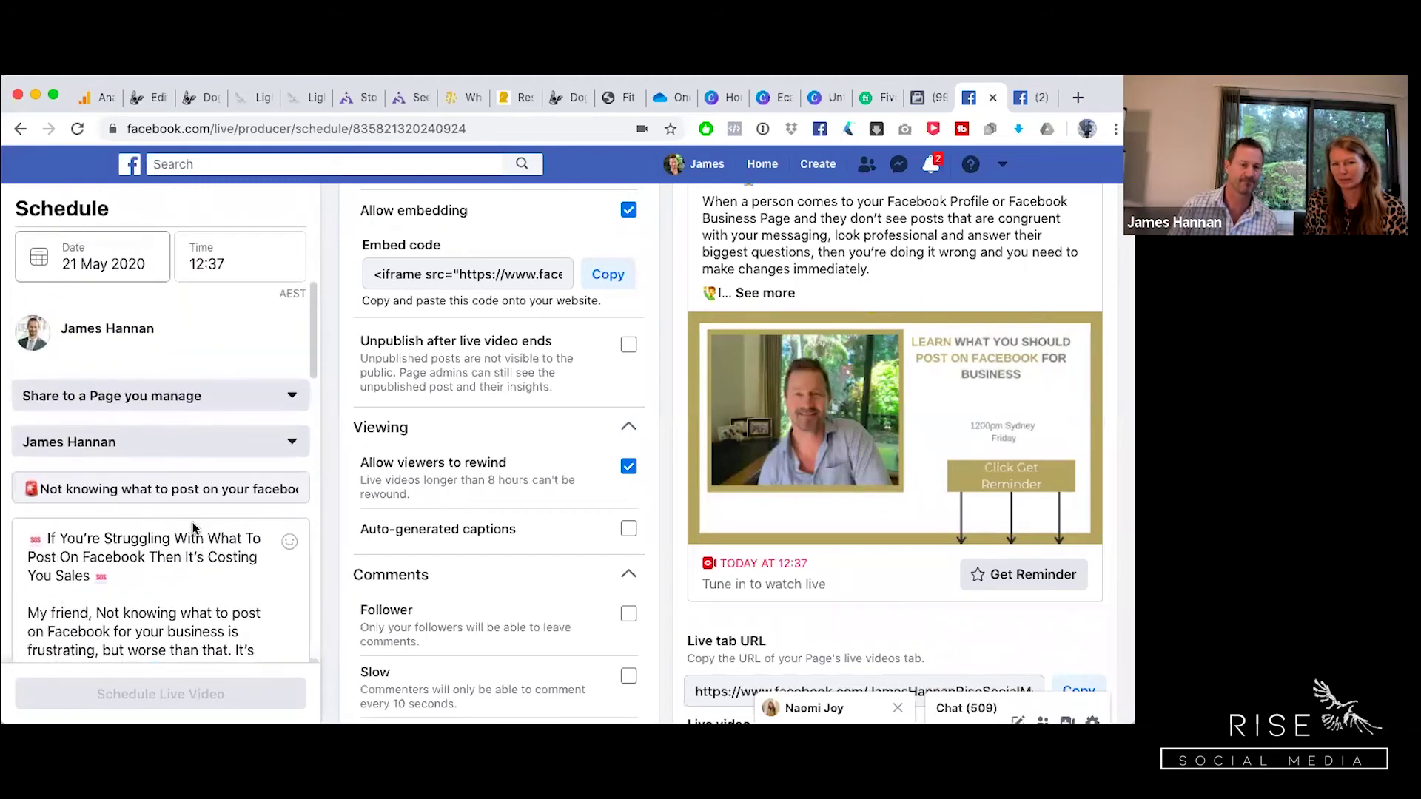
click(77, 382)
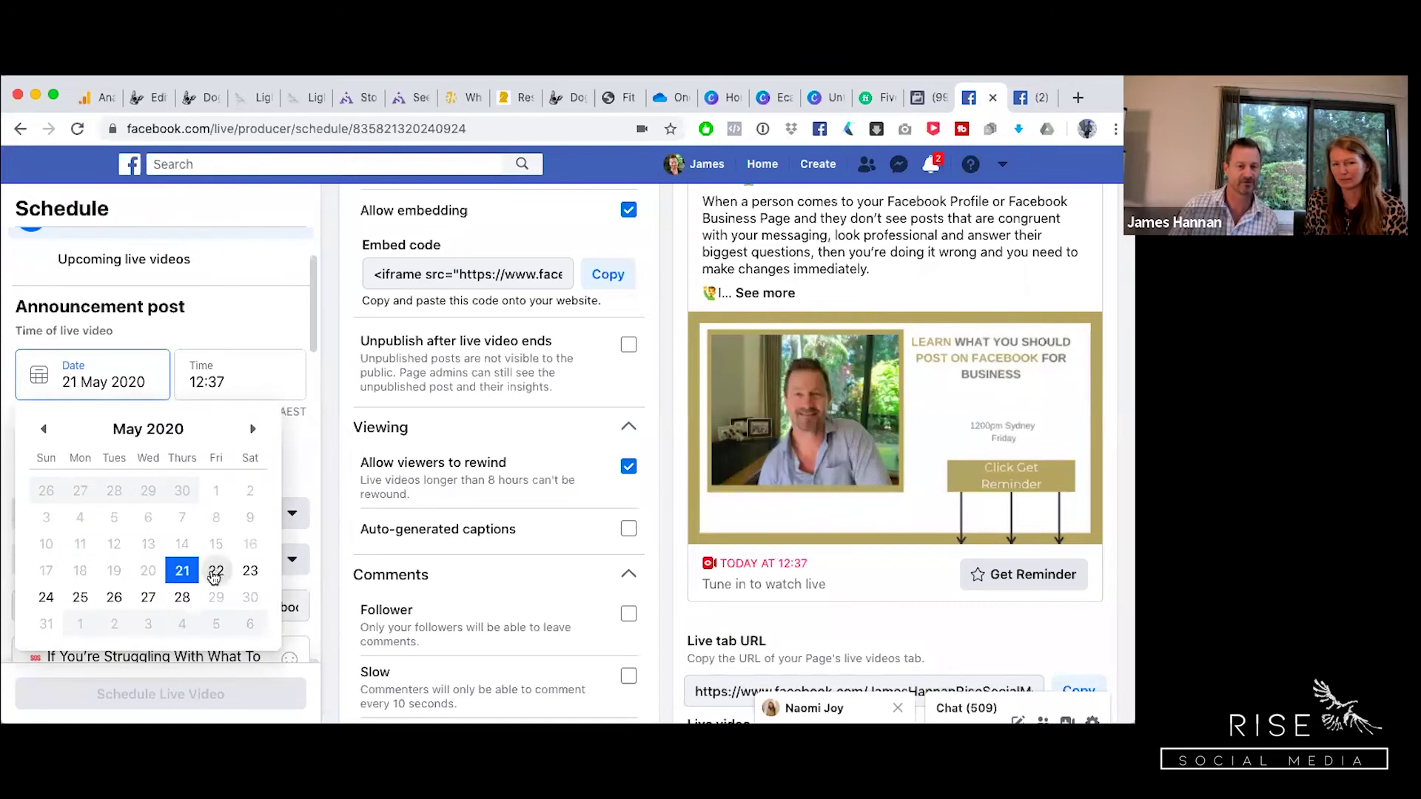
click(216, 571)
click(219, 382)
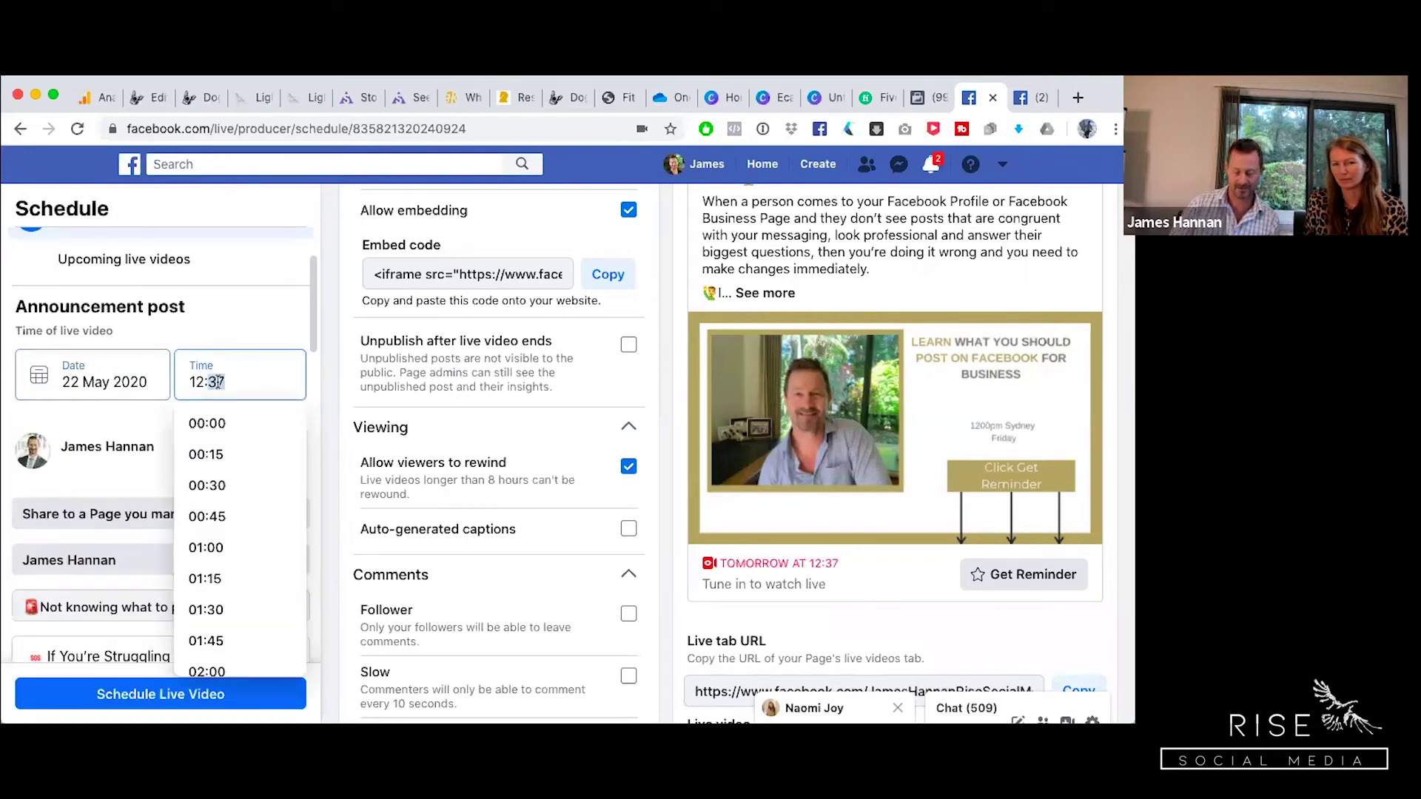
text(00)
key(Return)
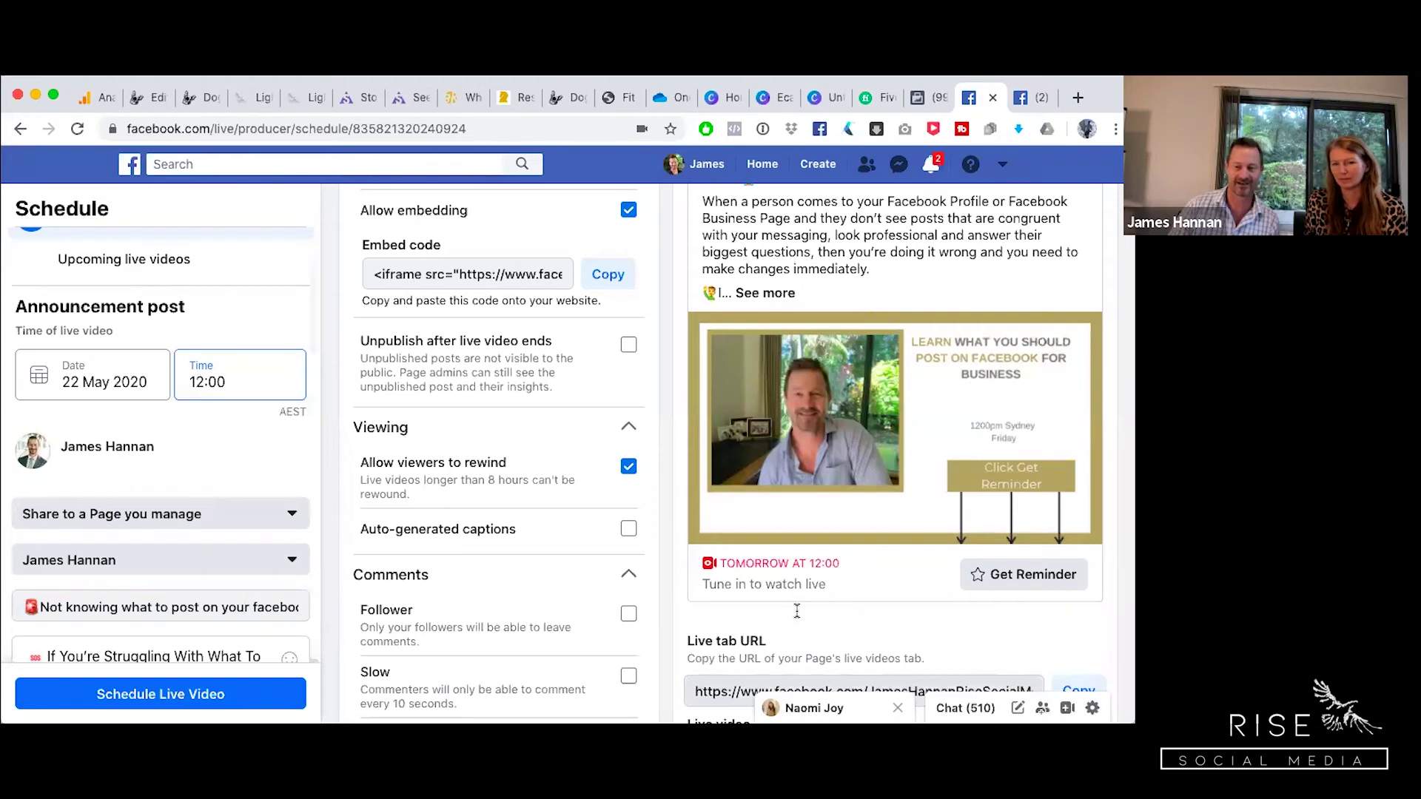
click(191, 695)
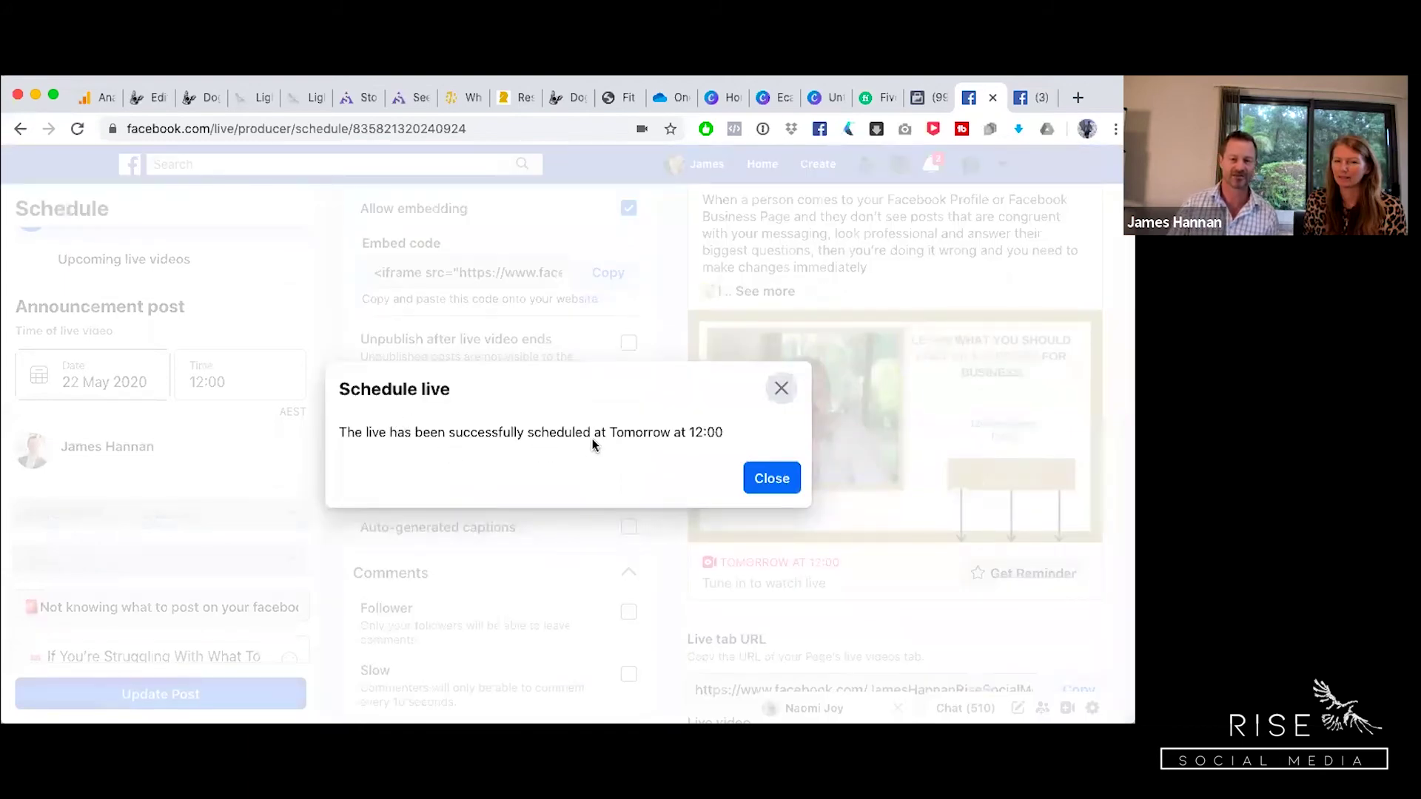
click(783, 479)
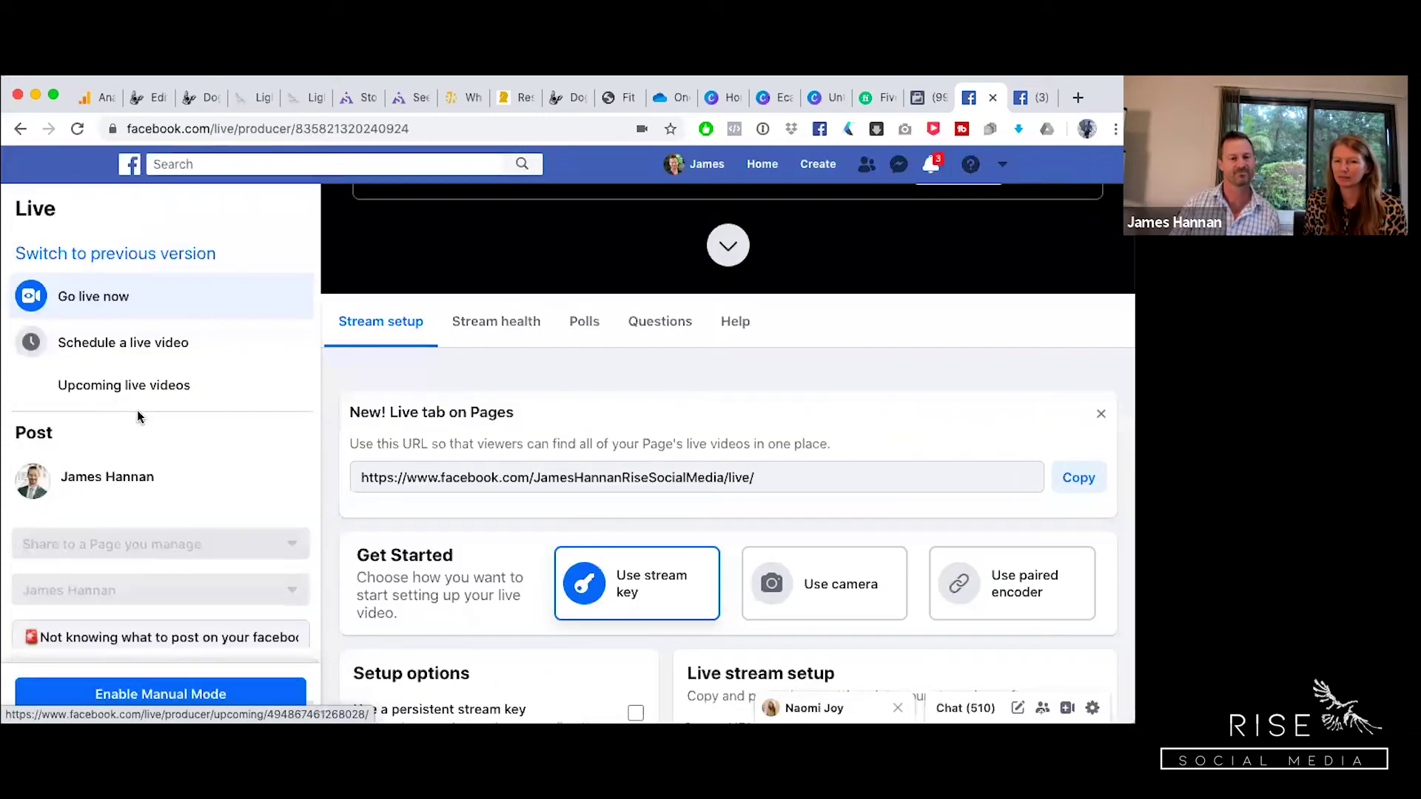
Step: View the upcoming live videos for the Page and for the Timeline
click(154, 391)
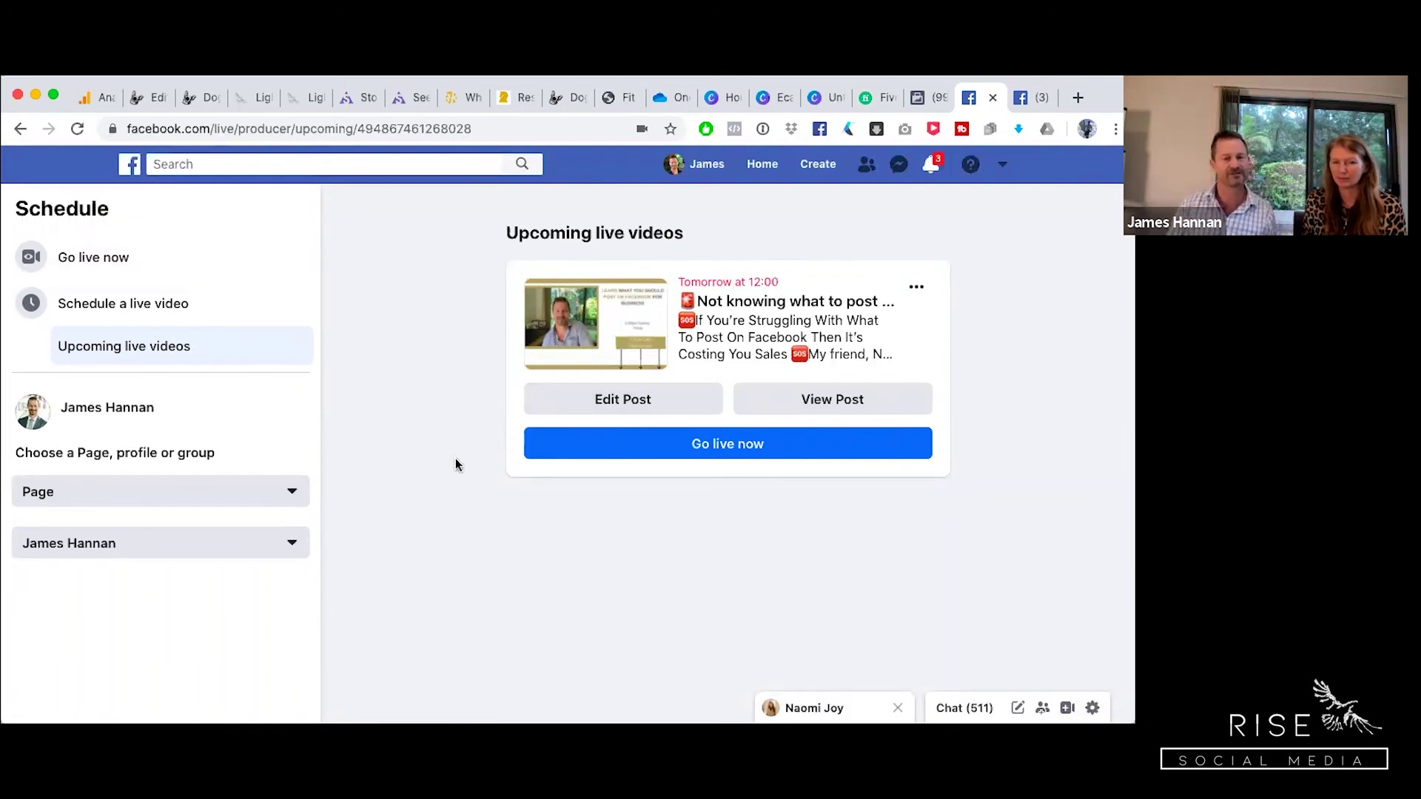
click(288, 491)
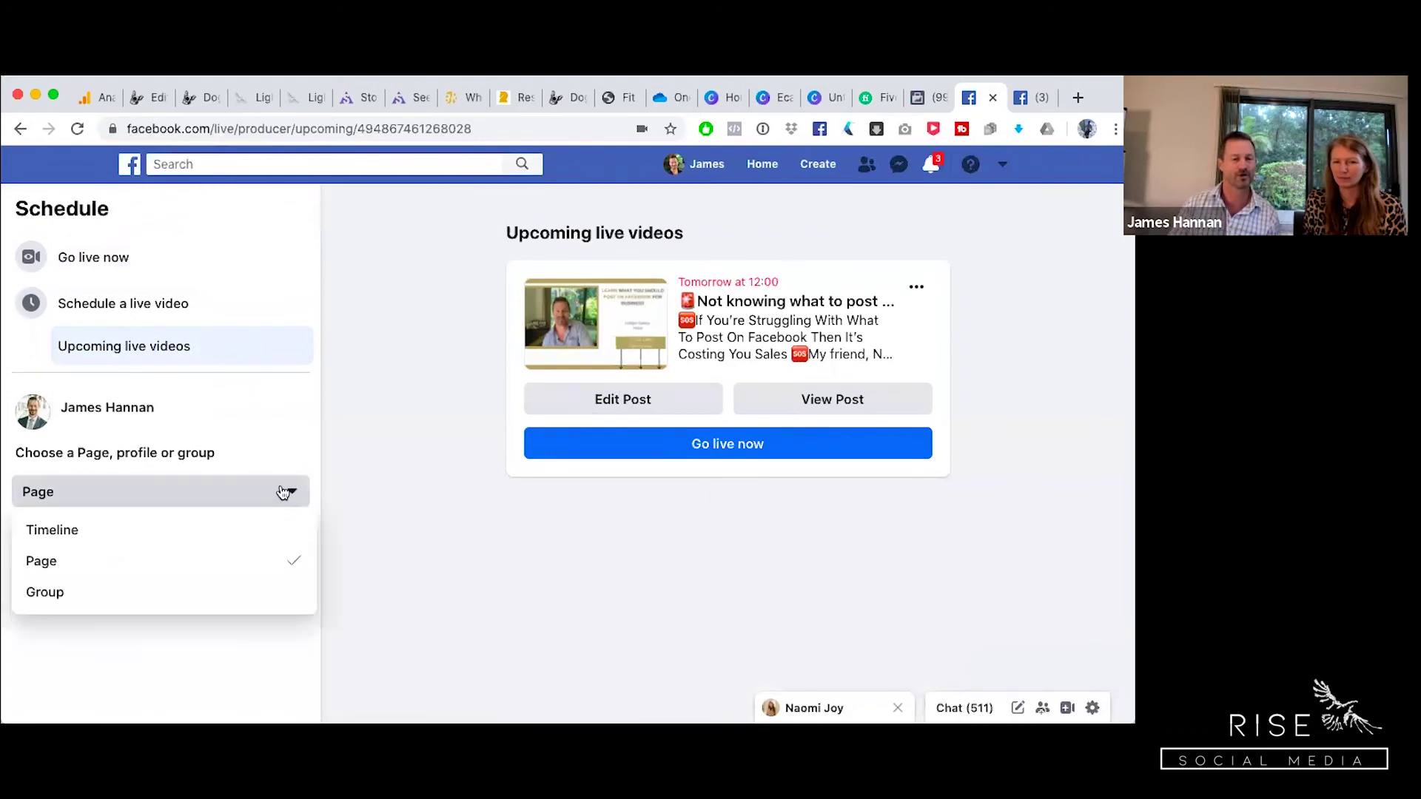
click(162, 533)
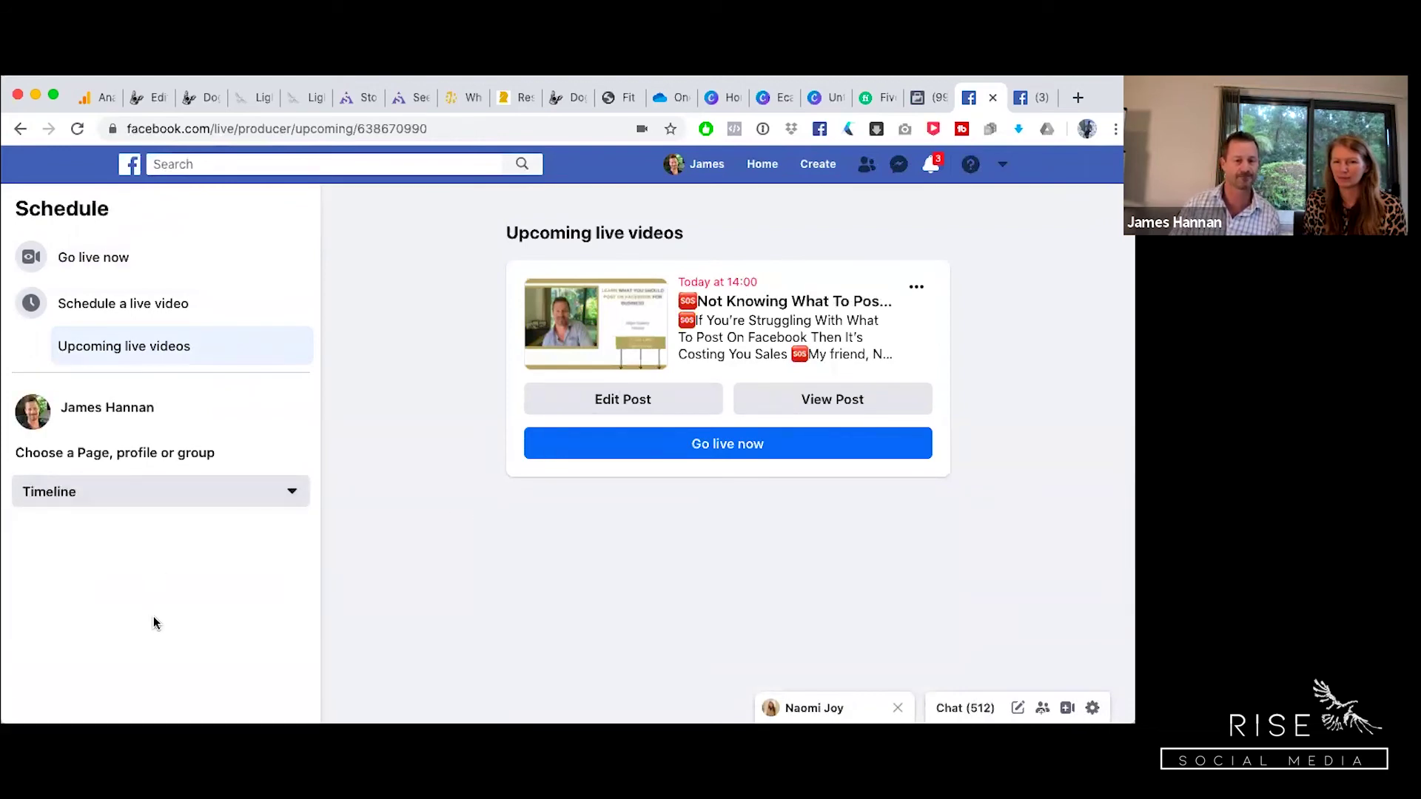